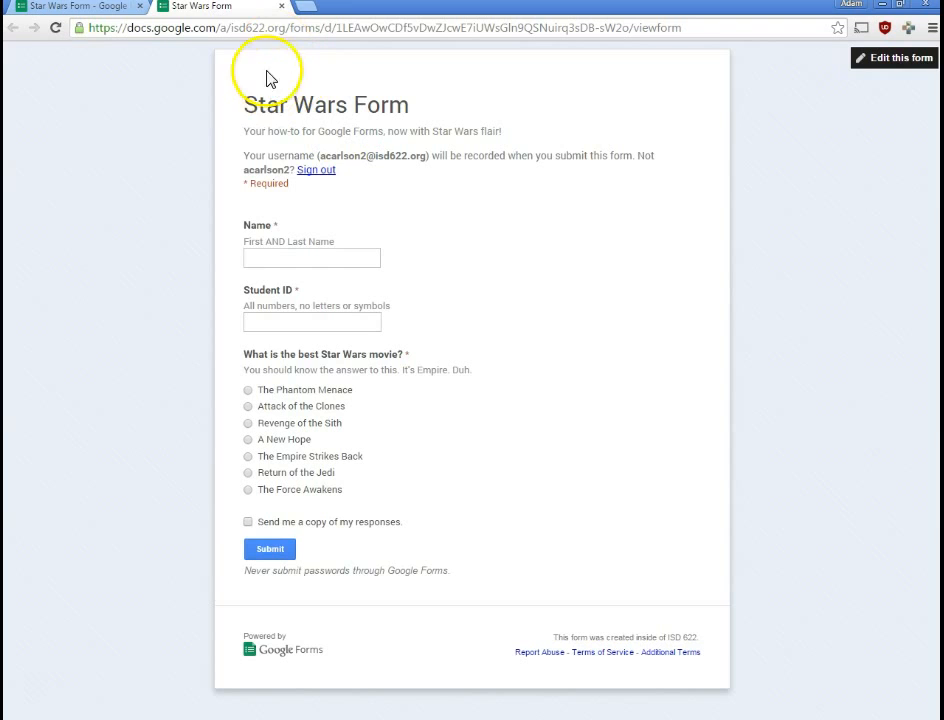
# Place the live form in its own half-screen window and open the form's response spreadsheet beside it
pyautogui.moveTo(250, 35); pyautogui.dragTo(250, 104)
pyautogui.press('super+Left')
pyautogui.press('super+Left')
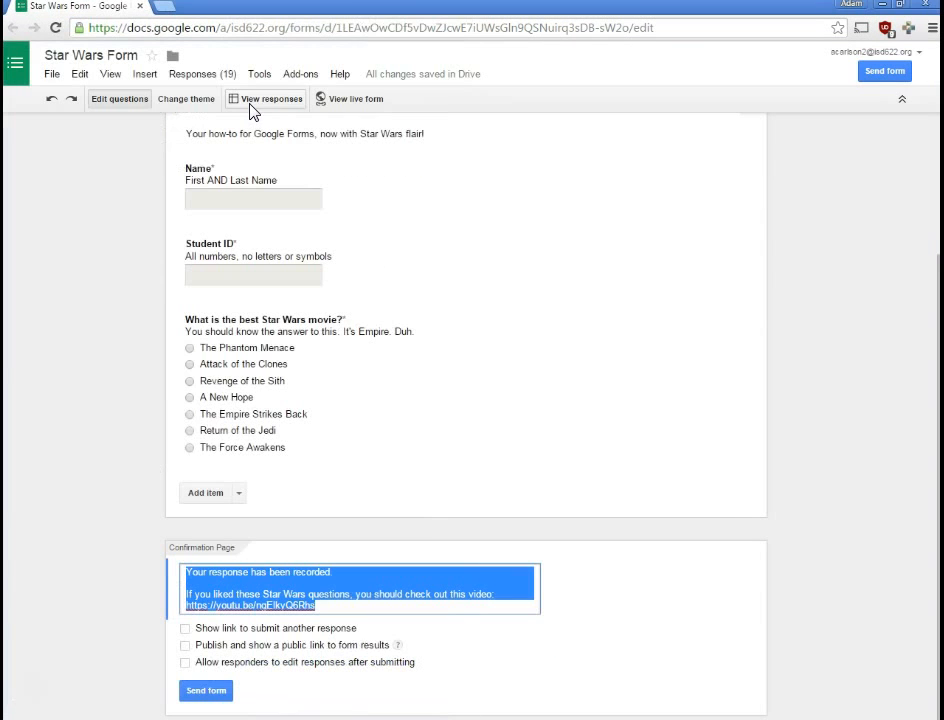
pyautogui.click(152, 205)
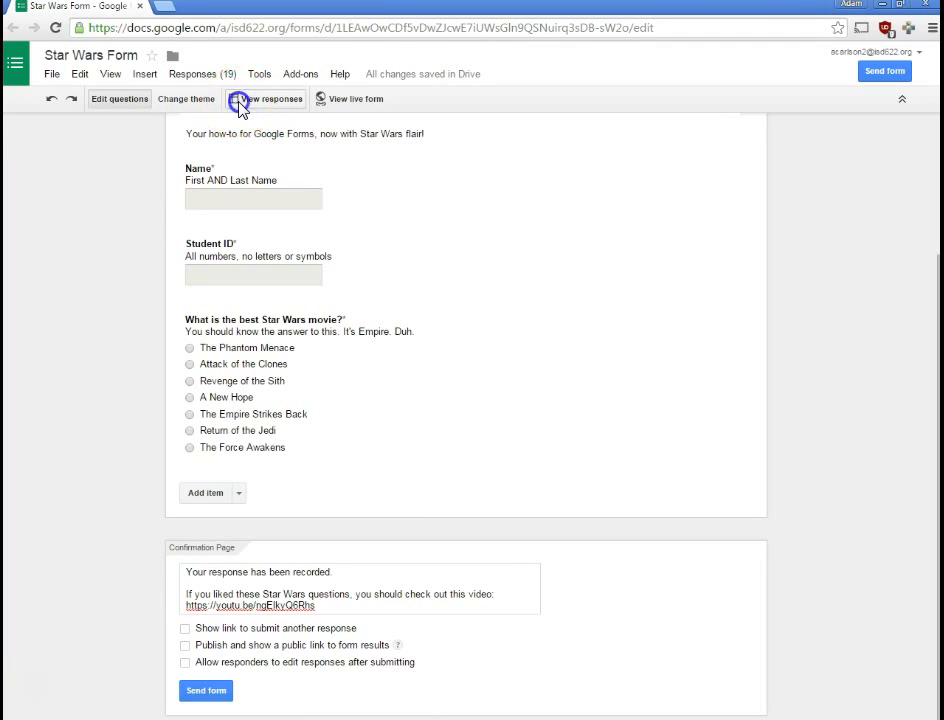
pyautogui.click(240, 100)
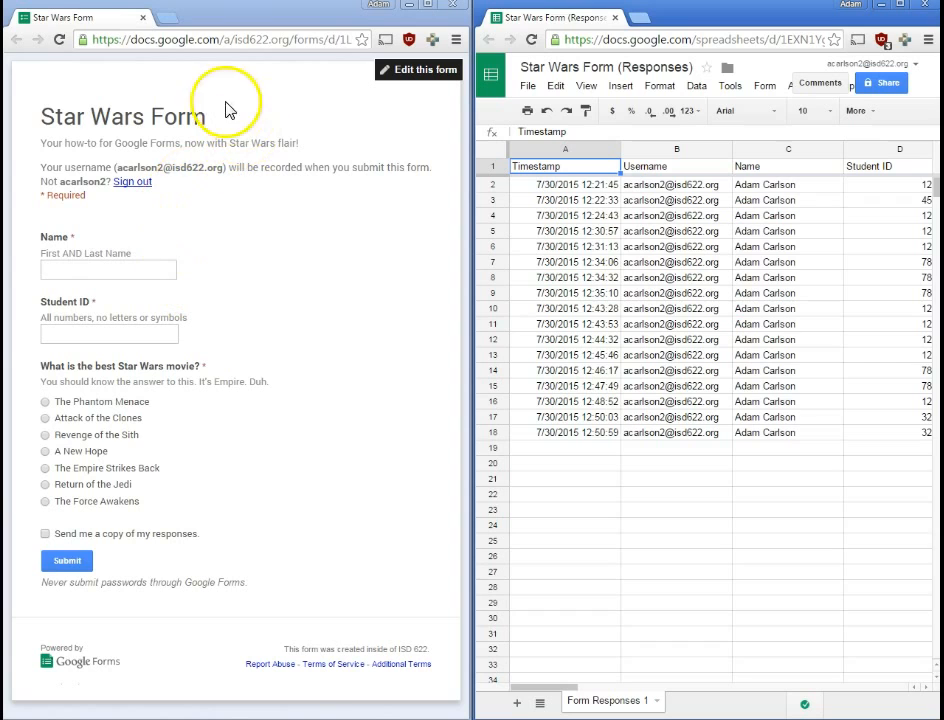
# Compare the Username column in the response spreadsheet with the username notice on the live form
pyautogui.click(714, 201)
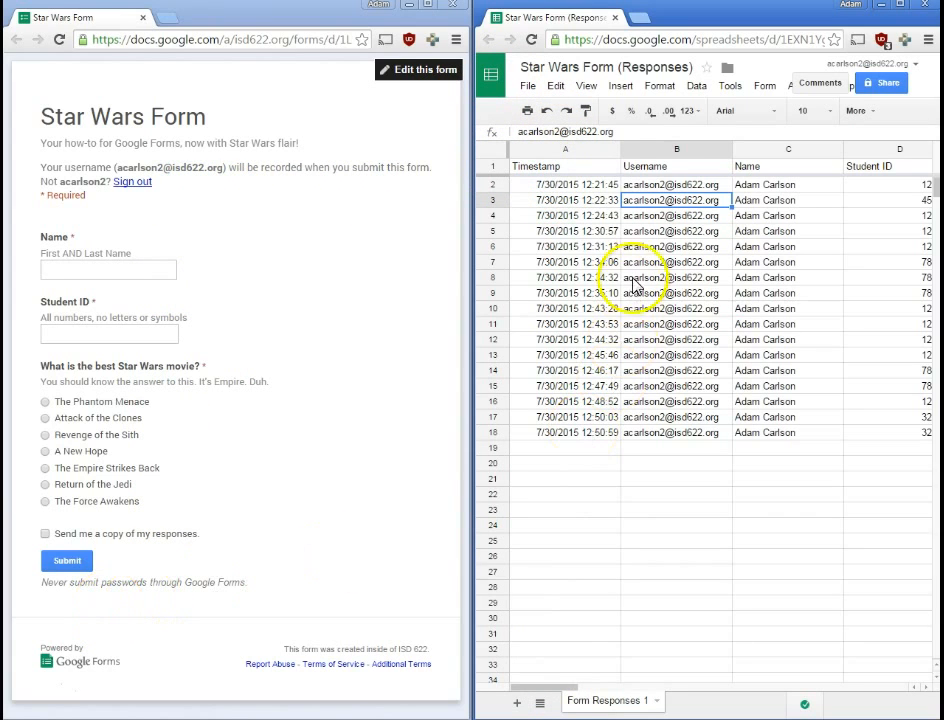
pyautogui.moveTo(243, 168); pyautogui.dragTo(152, 165)
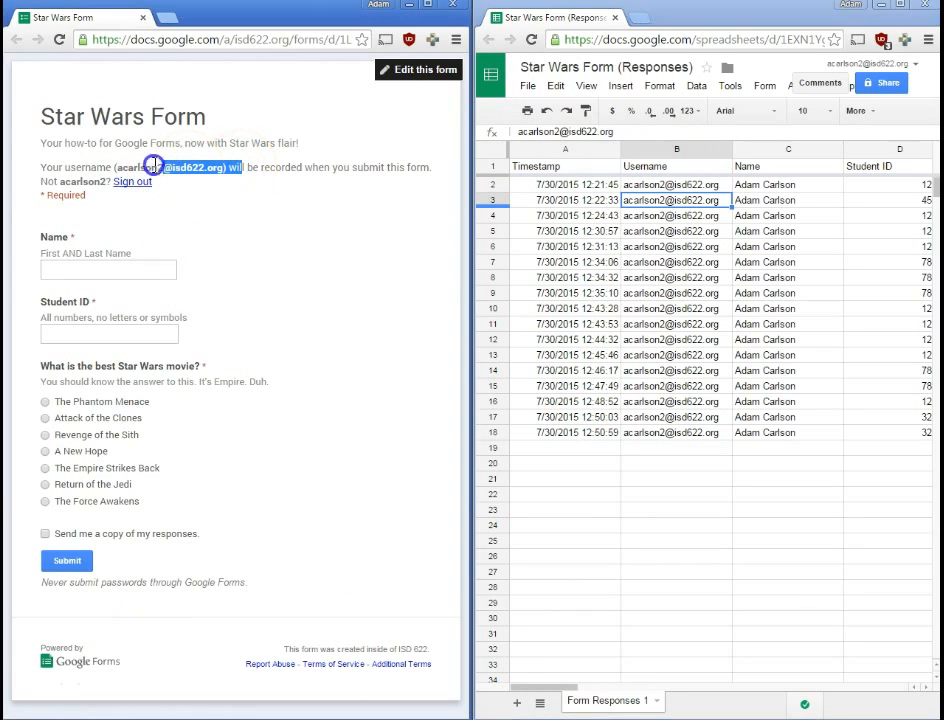
pyautogui.click(690, 339)
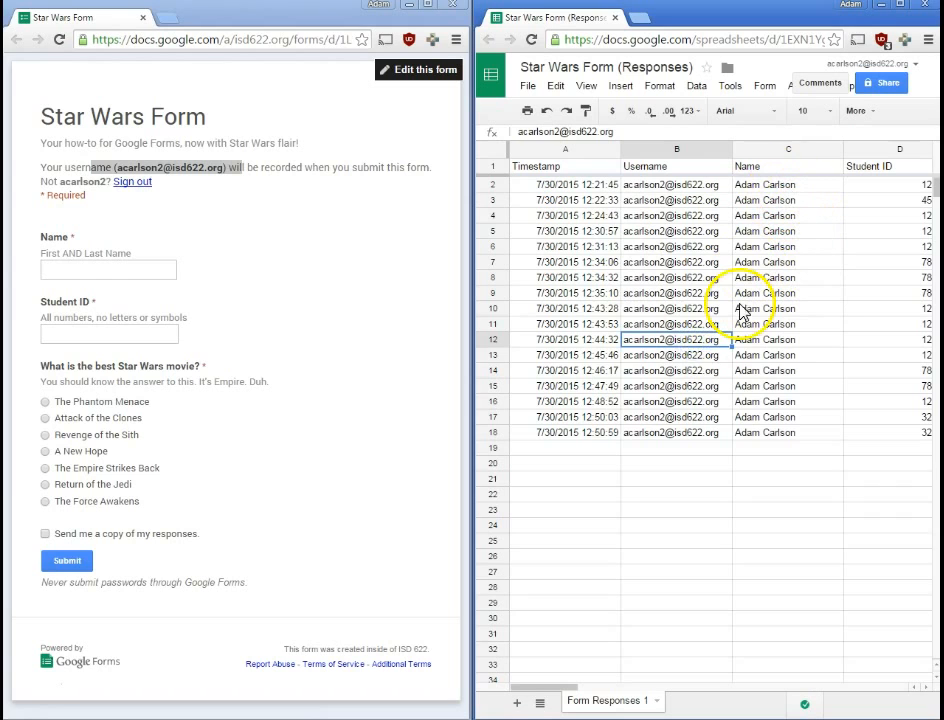
# Look through the student ID and best Star Wars movie answers in the spreadsheet's response rows
pyautogui.moveTo(546, 688); pyautogui.dragTo(585, 692)
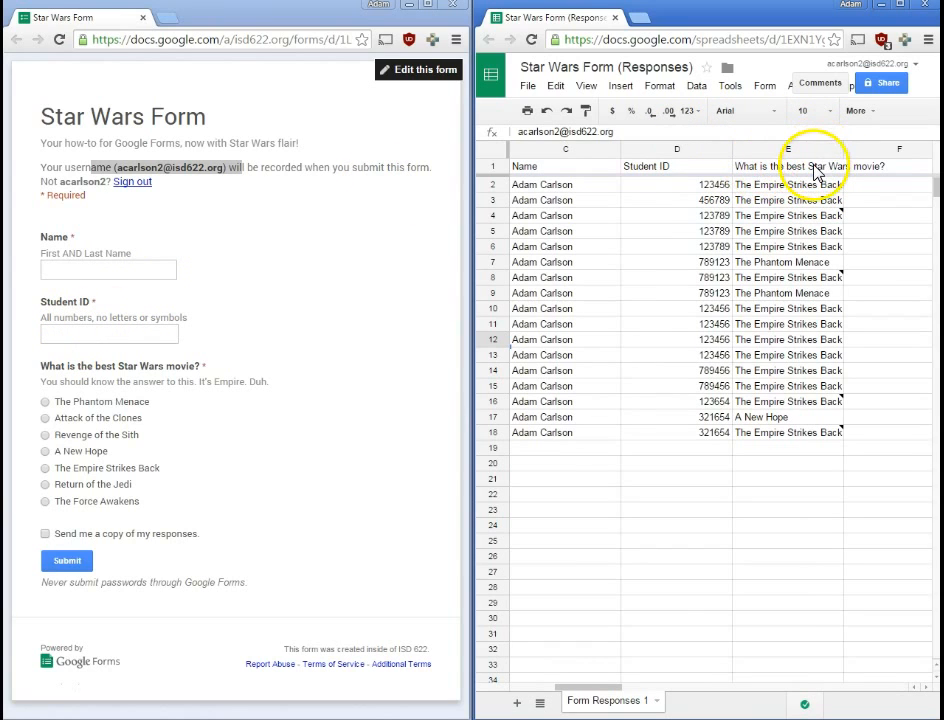
pyautogui.click(790, 326)
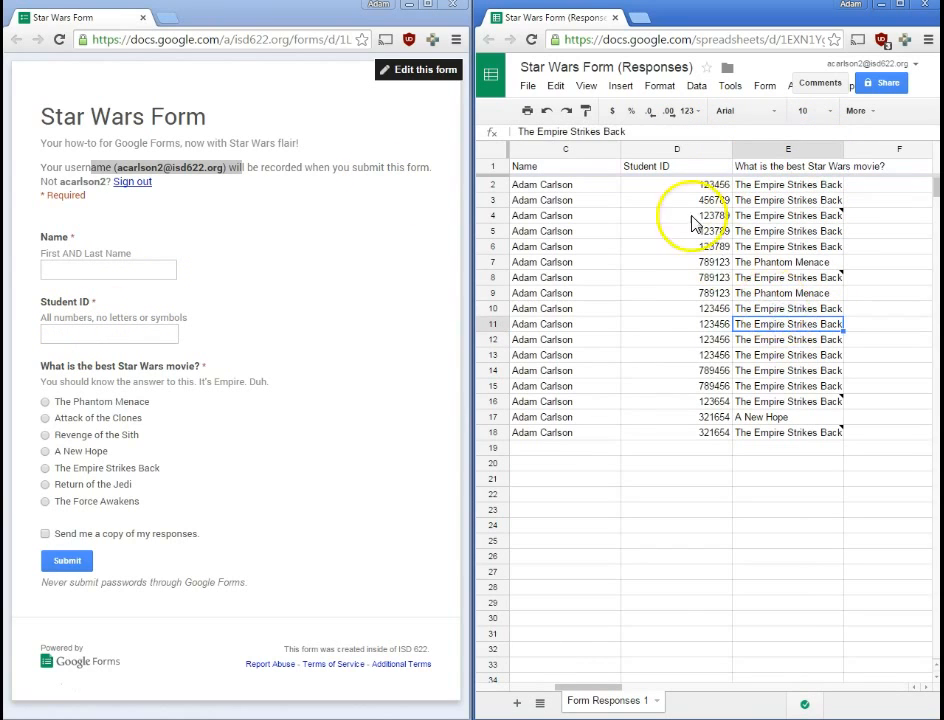
pyautogui.press('Up')
pyautogui.press('Up')
pyautogui.press('Up')
pyautogui.press('Up')
pyautogui.press('Up')
pyautogui.press('Up')
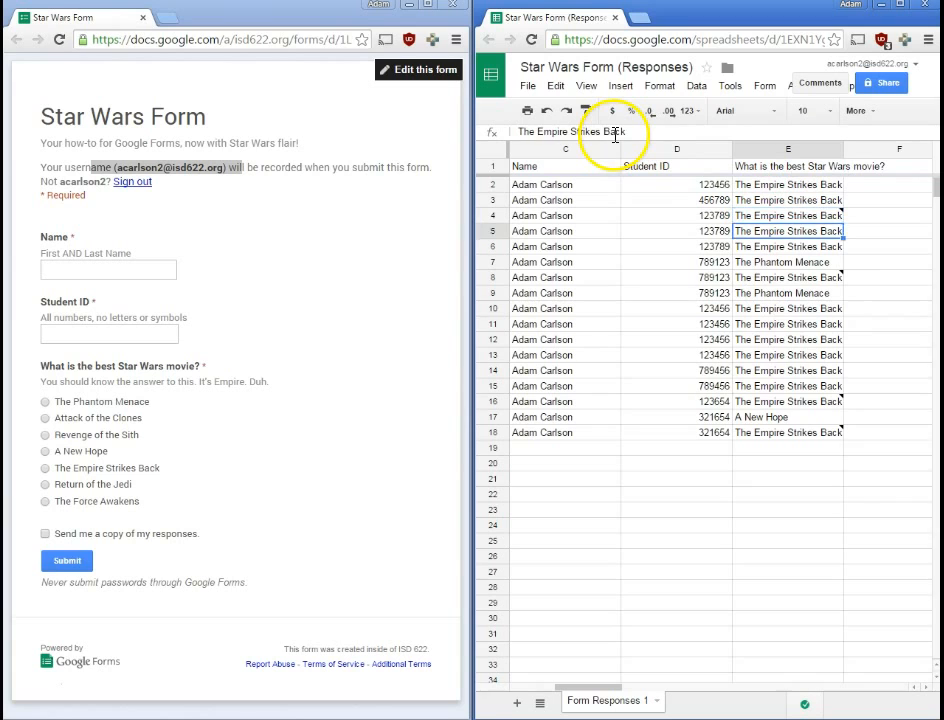
pyautogui.press('Down')
pyautogui.press('Down')
pyautogui.press('Down')
pyautogui.press('Down')
pyautogui.press('Down')
pyautogui.press('Down')
pyautogui.press('Down')
pyautogui.press('Down')
pyautogui.press('Down')
pyautogui.press('Down')
pyautogui.press('Down')
pyautogui.press('Down')
pyautogui.press('Down')
pyautogui.press('Down')
pyautogui.press('Left')
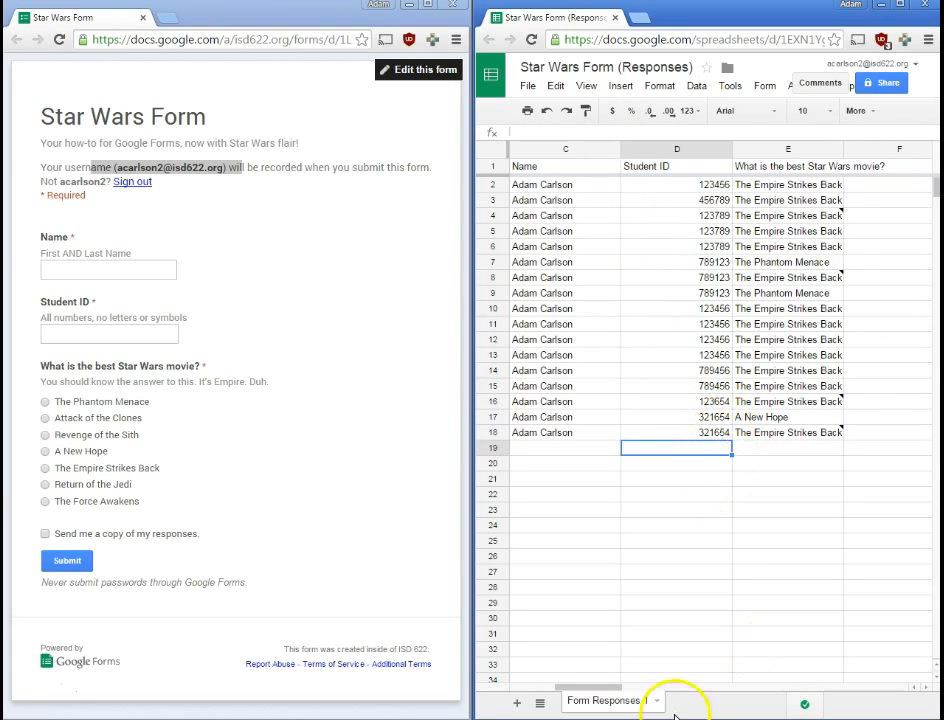
# Submit a live form response with the full name, student ID and The Force Awakens, and check its new spreadsheet row
pyautogui.moveTo(596, 692); pyautogui.dragTo(516, 691)
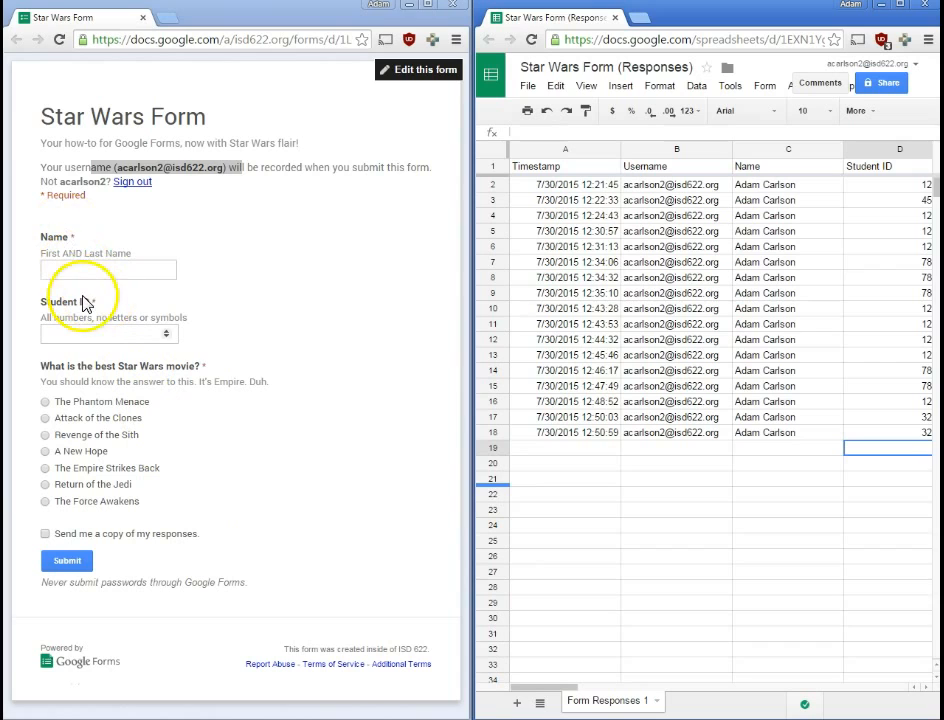
pyautogui.click(84, 276)
pyautogui.click(97, 503)
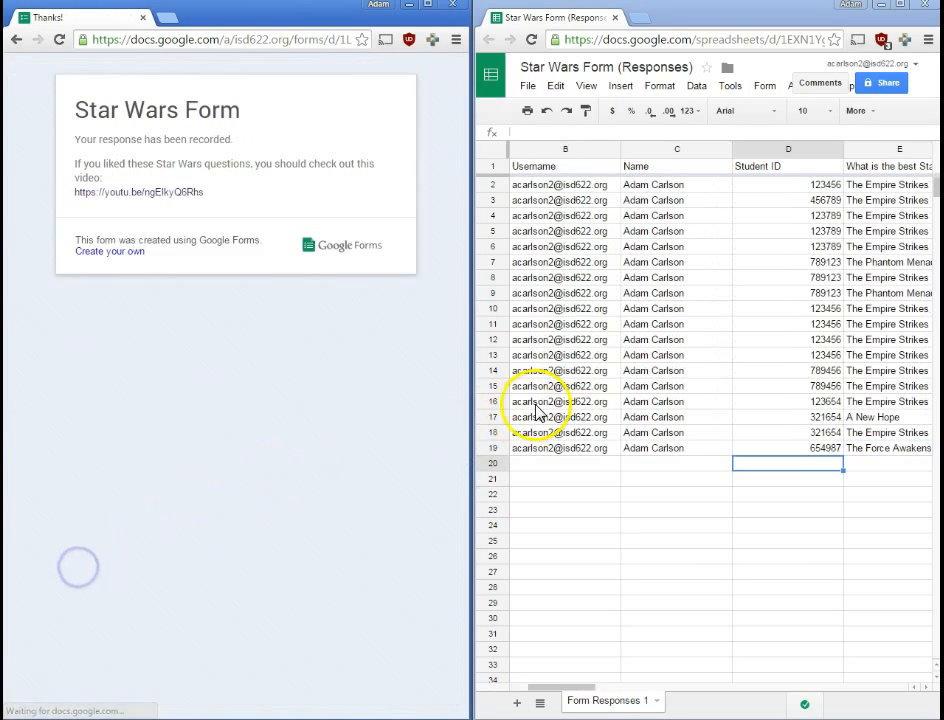
pyautogui.moveTo(580, 688); pyautogui.dragTo(544, 690)
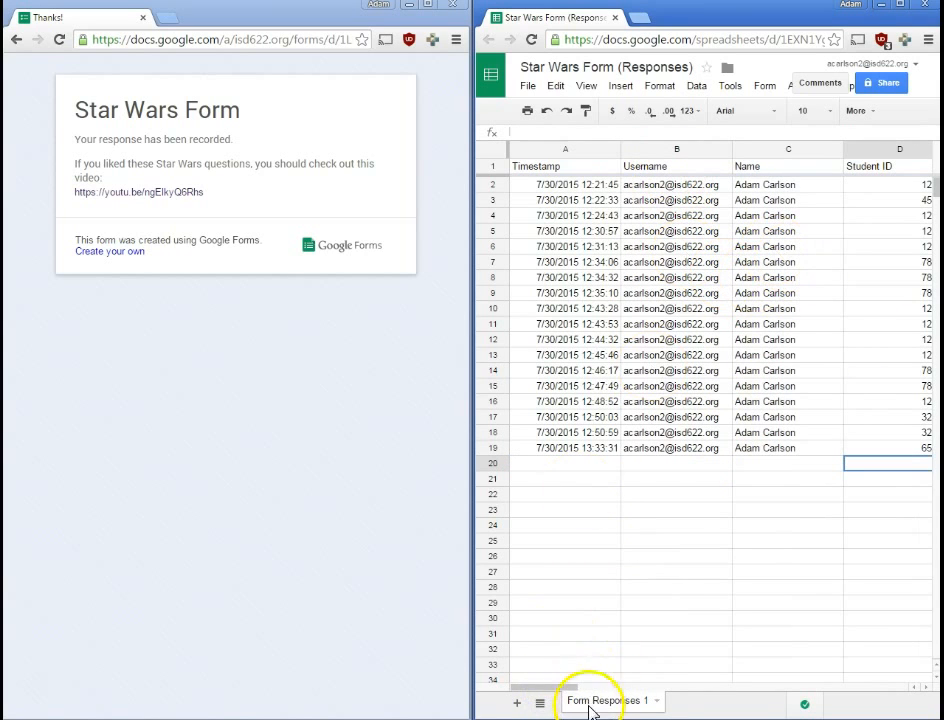
# Enlarge the response spreadsheet to examine the movie answers across rows, and return it to half-screen
pyautogui.click(901, 6)
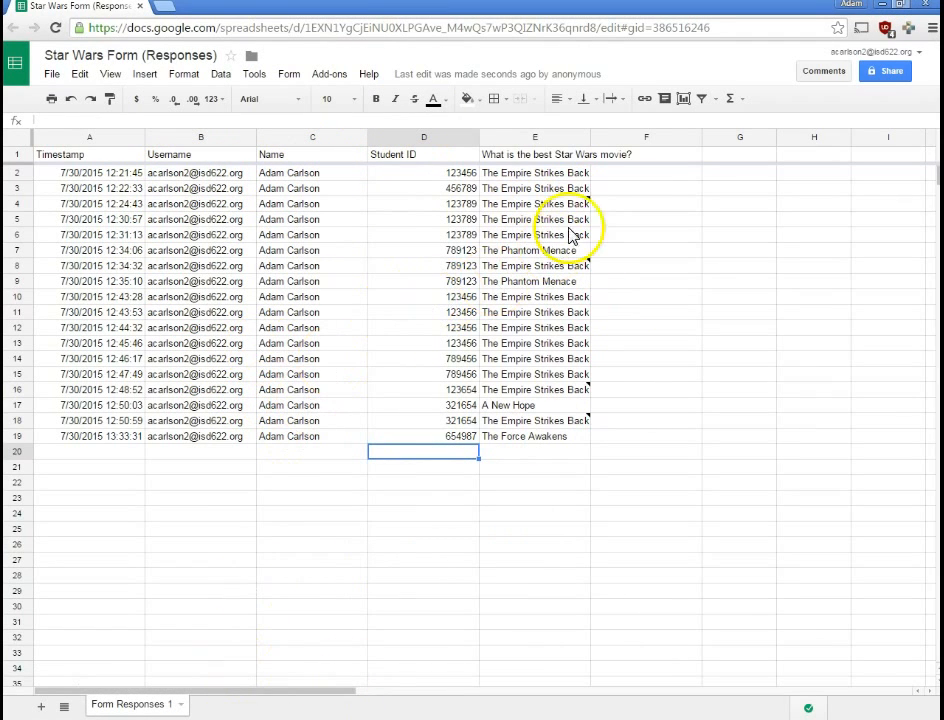
pyautogui.moveTo(327, 691); pyautogui.dragTo(357, 661)
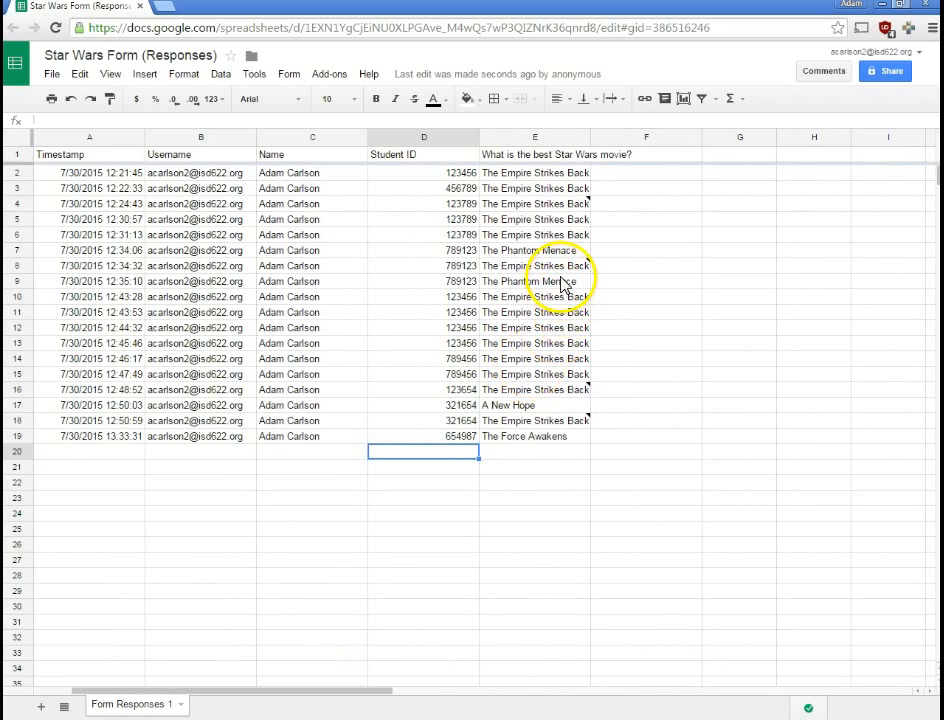
pyautogui.click(553, 436)
pyautogui.click(541, 234)
pyautogui.click(547, 189)
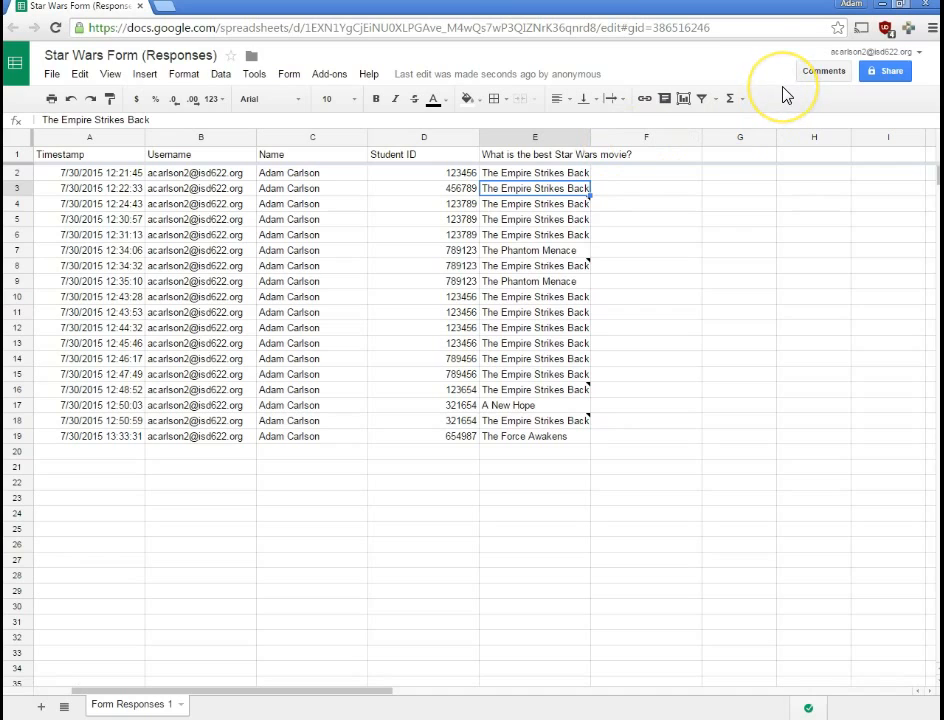
pyautogui.press('super+Right')
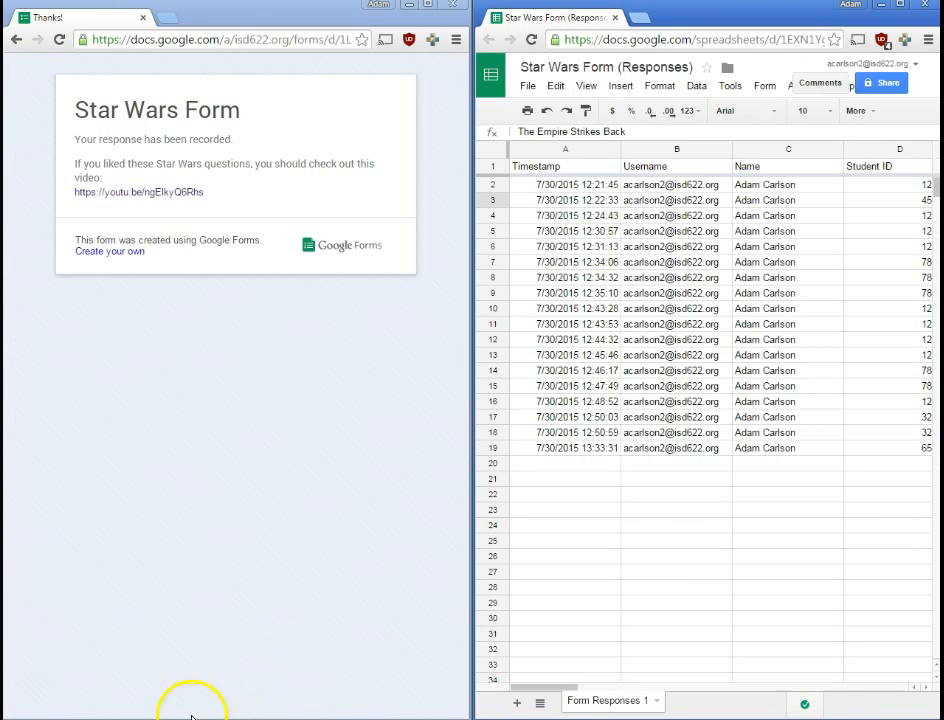
# Switch to the form editor window and open the summary of responses for the Star Wars Form
pyautogui.moveTo(260, 718)
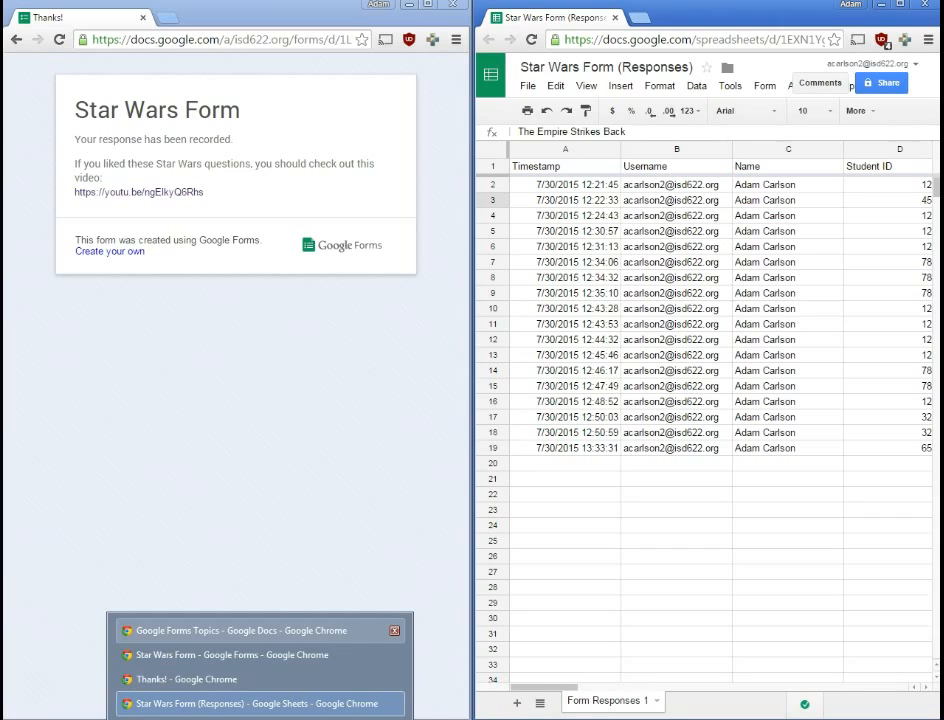
pyautogui.click(143, 652)
pyautogui.scroll(2, 146, 448)
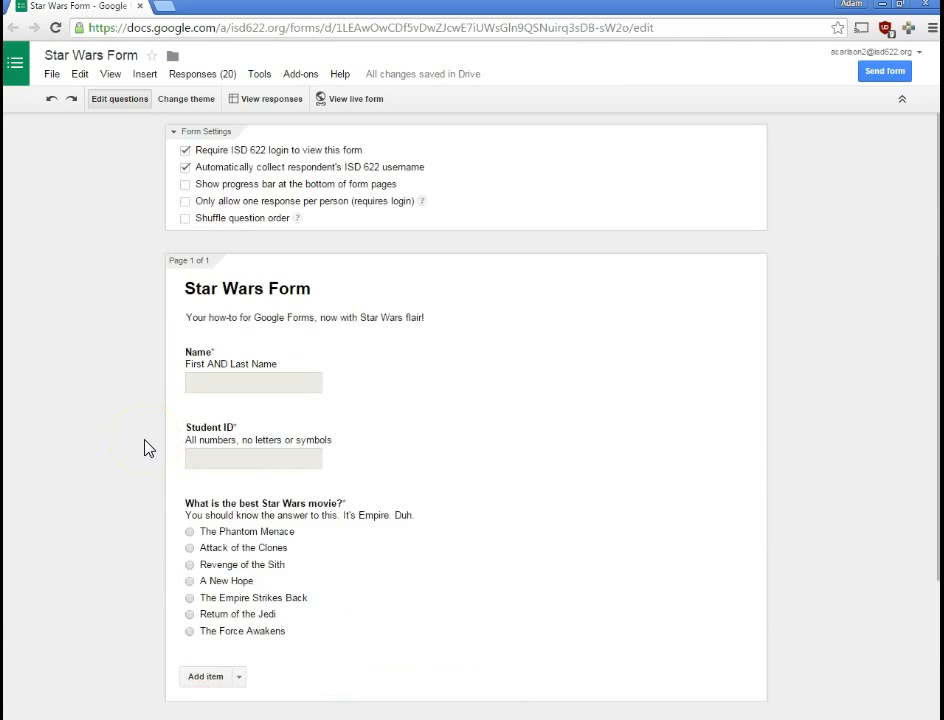
pyautogui.click(193, 77)
pyautogui.click(208, 135)
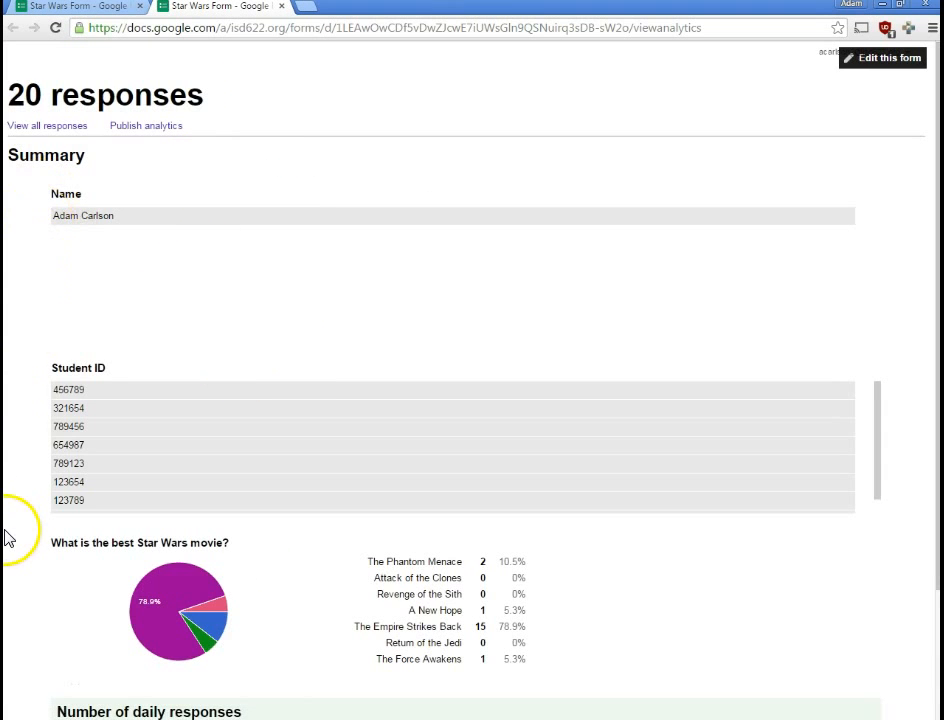
# Examine the response summary, including the student ID list, the movie pie chart and the number of daily responses
pyautogui.scroll(-3, 5, 538)
pyautogui.scroll(3, 5, 538)
pyautogui.scroll(-3, 5, 538)
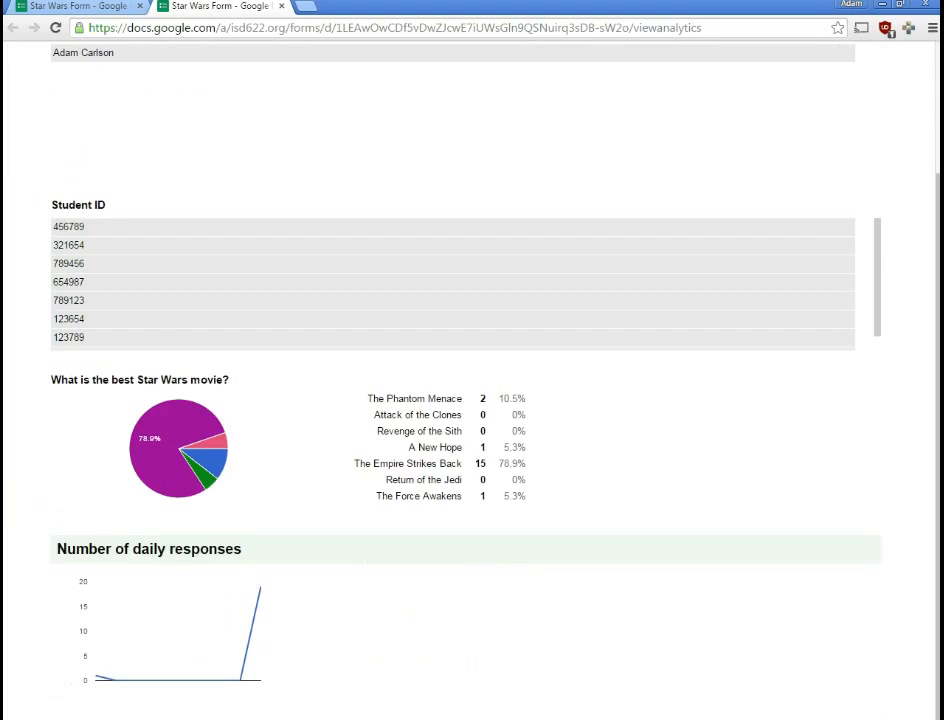
pyautogui.scroll(2, 116, 142)
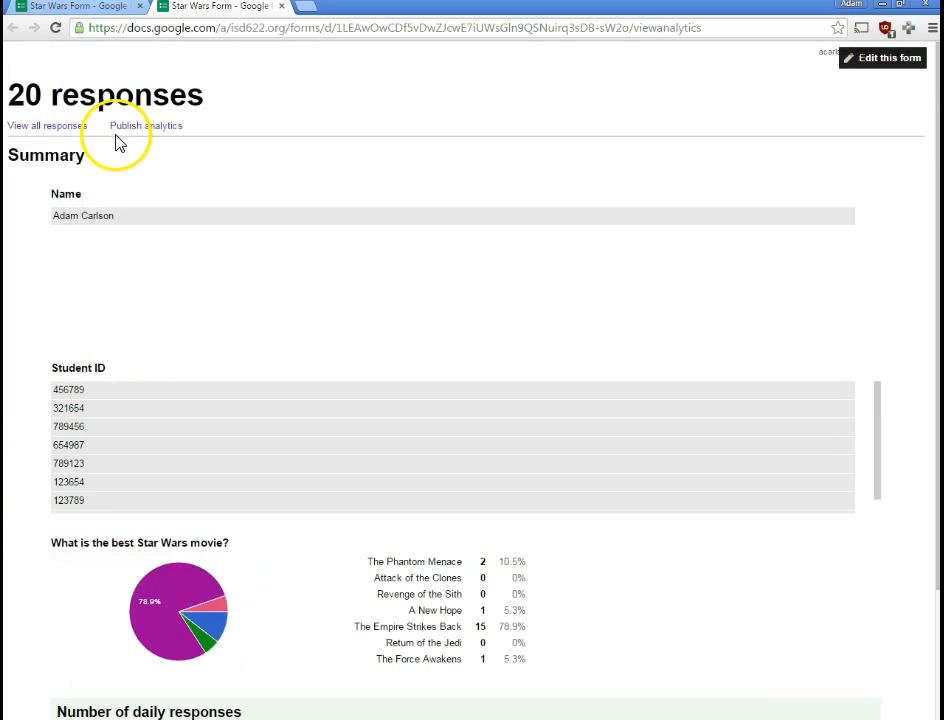
pyautogui.scroll(-1, 100, 260)
pyautogui.scroll(-1, 82, 320)
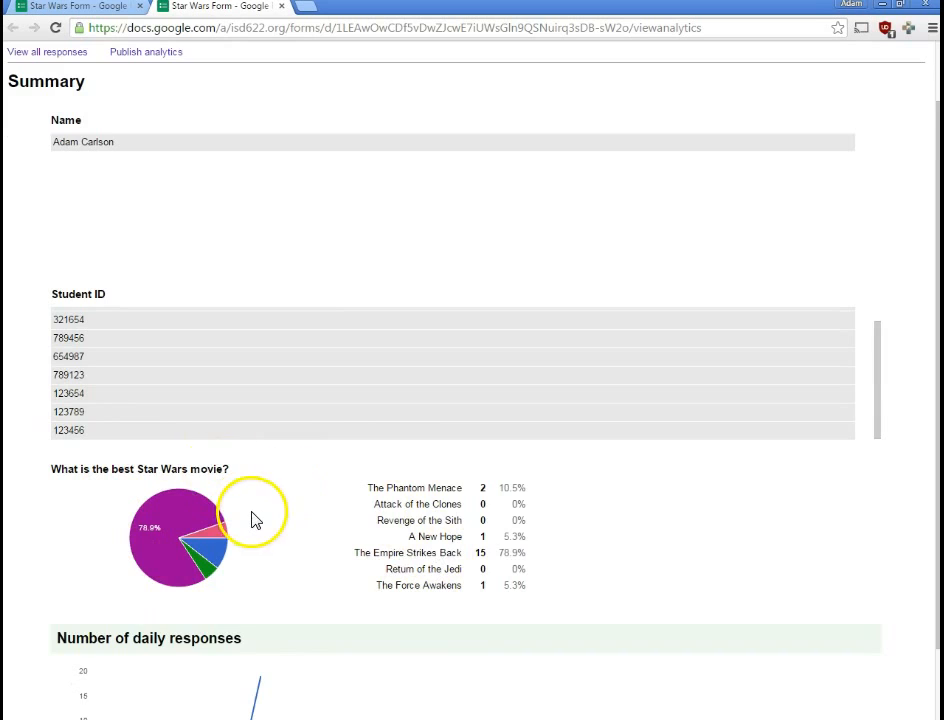
pyautogui.scroll(-1, 253, 520)
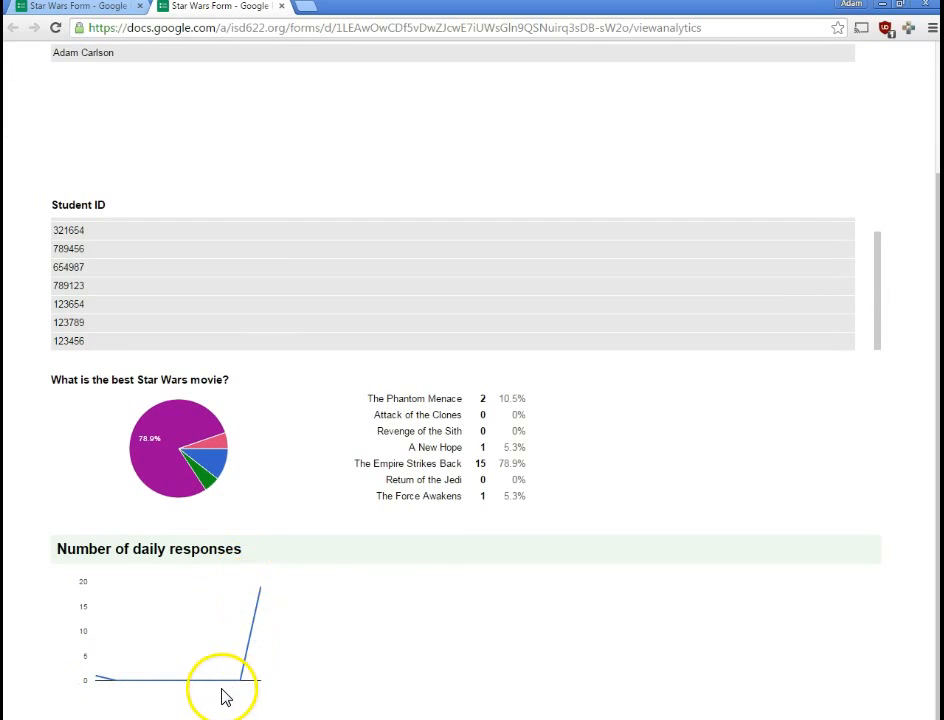
pyautogui.scroll(2, 179, 555)
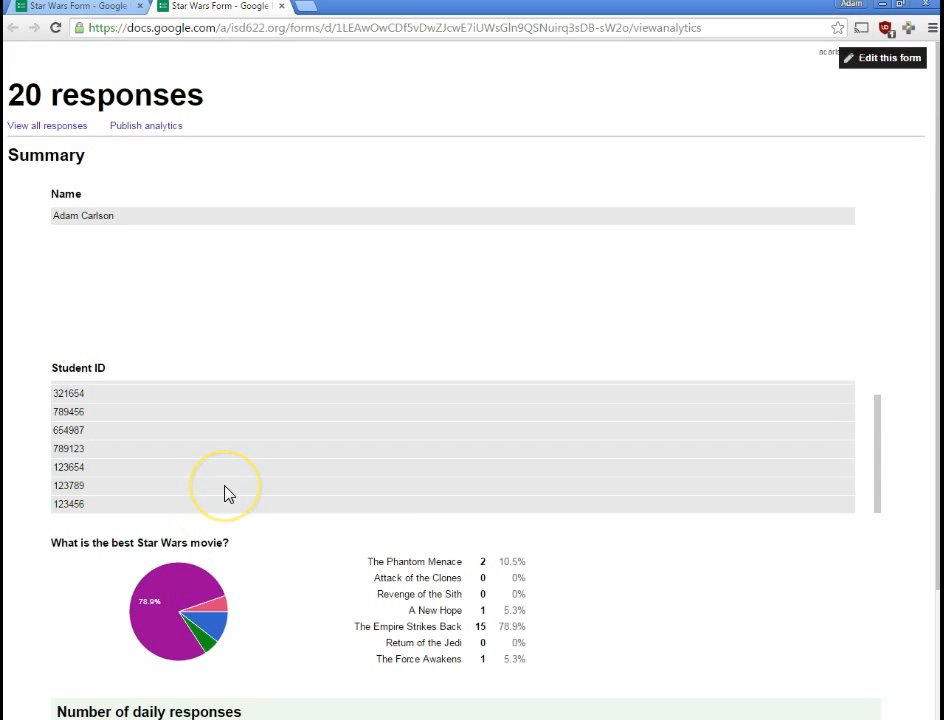
# Delete all responses stored in the form, reviewing the spreadsheet notice and the response summary before confirming
pyautogui.click(97, 17)
pyautogui.click(137, 263)
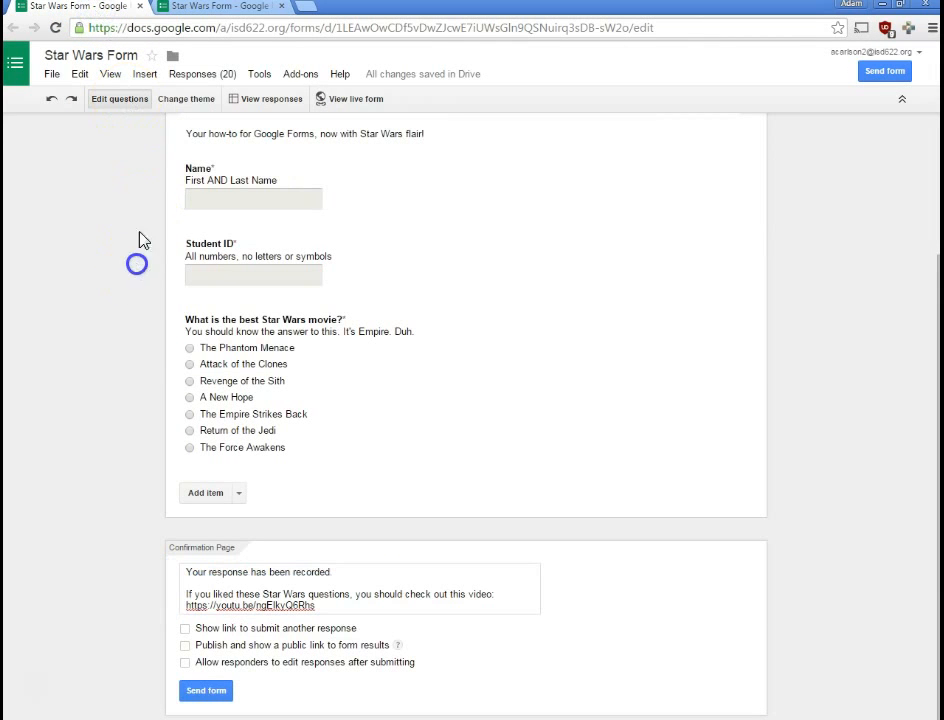
pyautogui.click(194, 76)
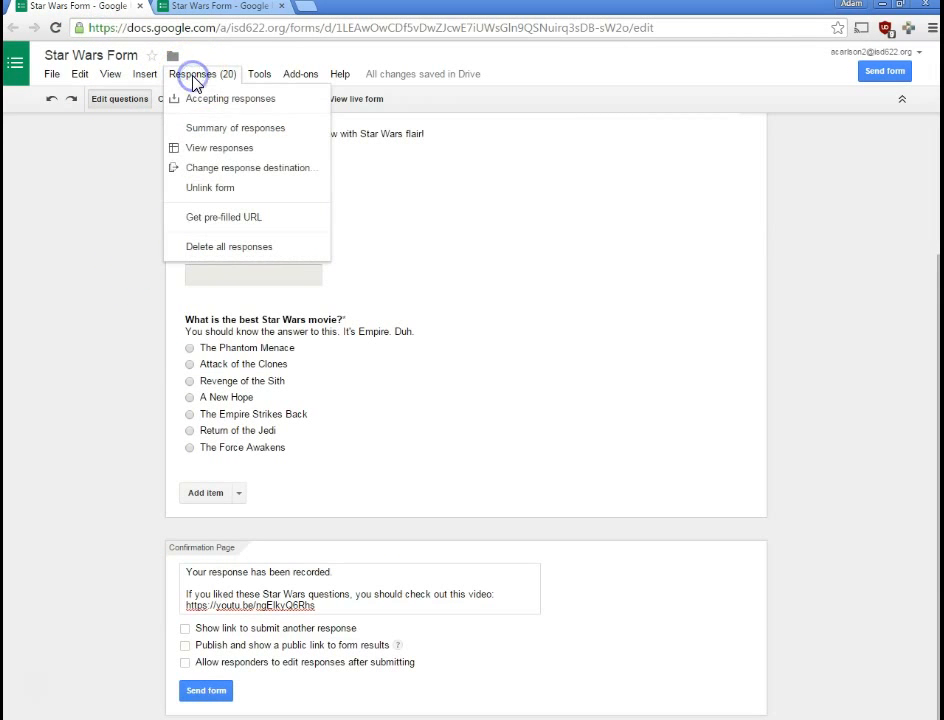
pyautogui.click(276, 248)
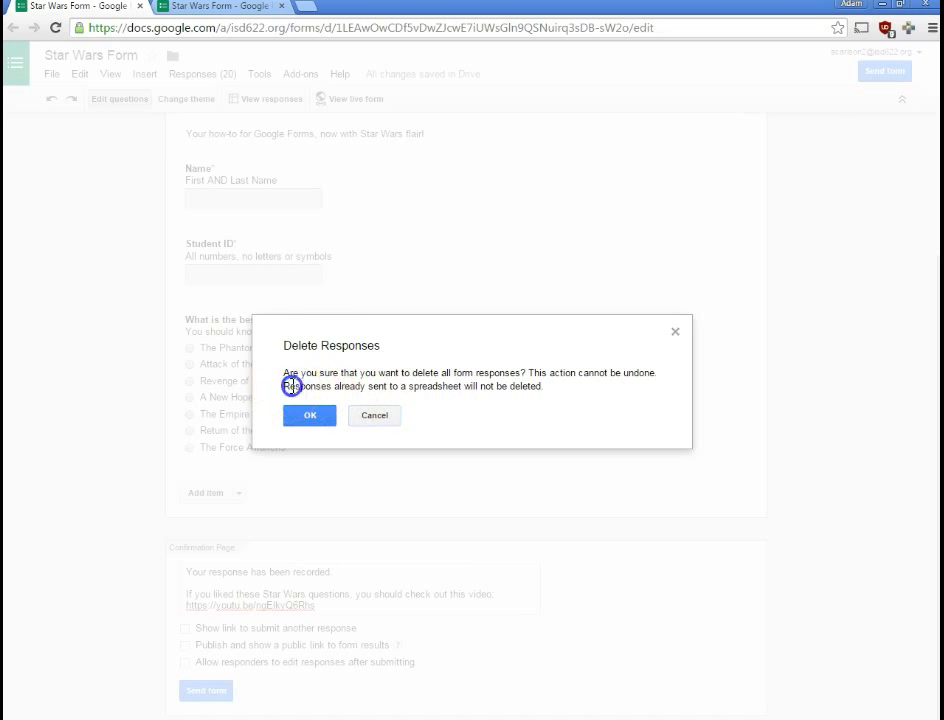
pyautogui.moveTo(291, 386); pyautogui.dragTo(491, 386)
pyautogui.click(230, 8)
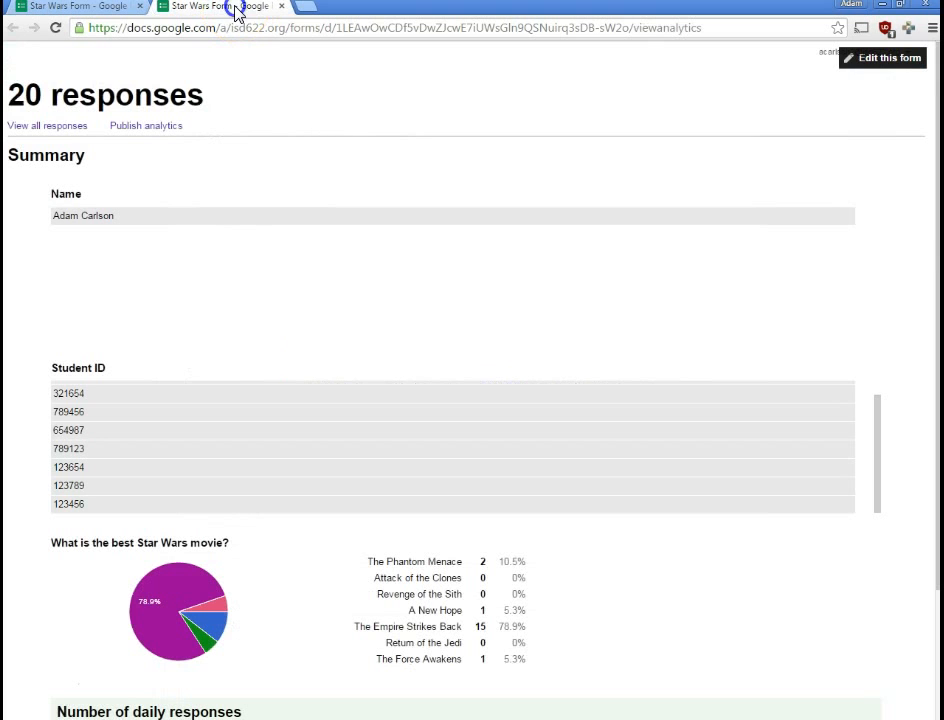
pyautogui.scroll(-2, 253, 470)
pyautogui.scroll(3, 228, 482)
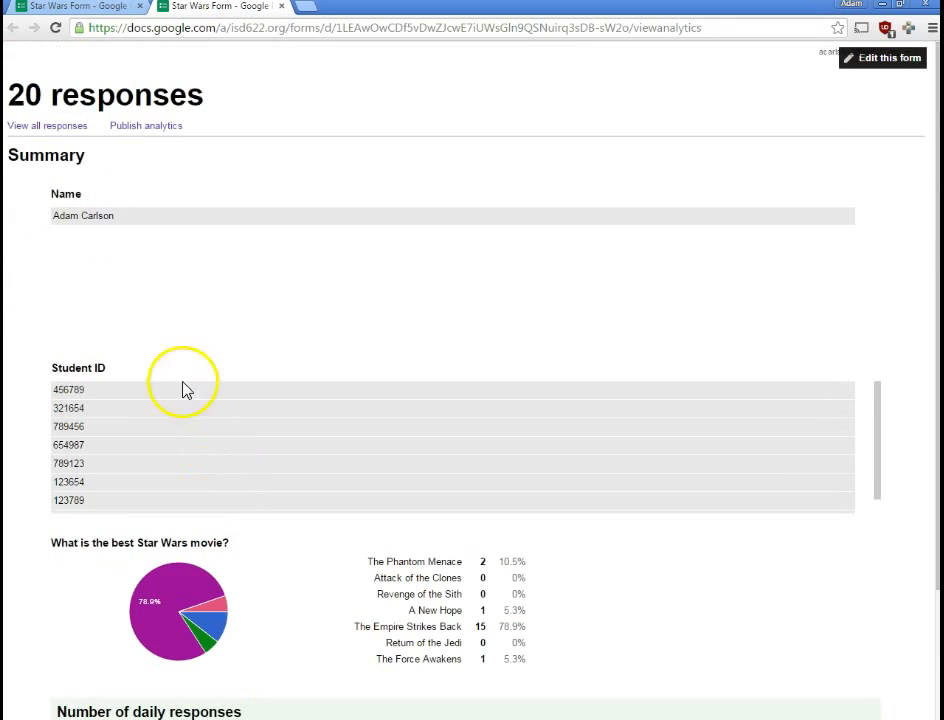
pyautogui.click(61, 12)
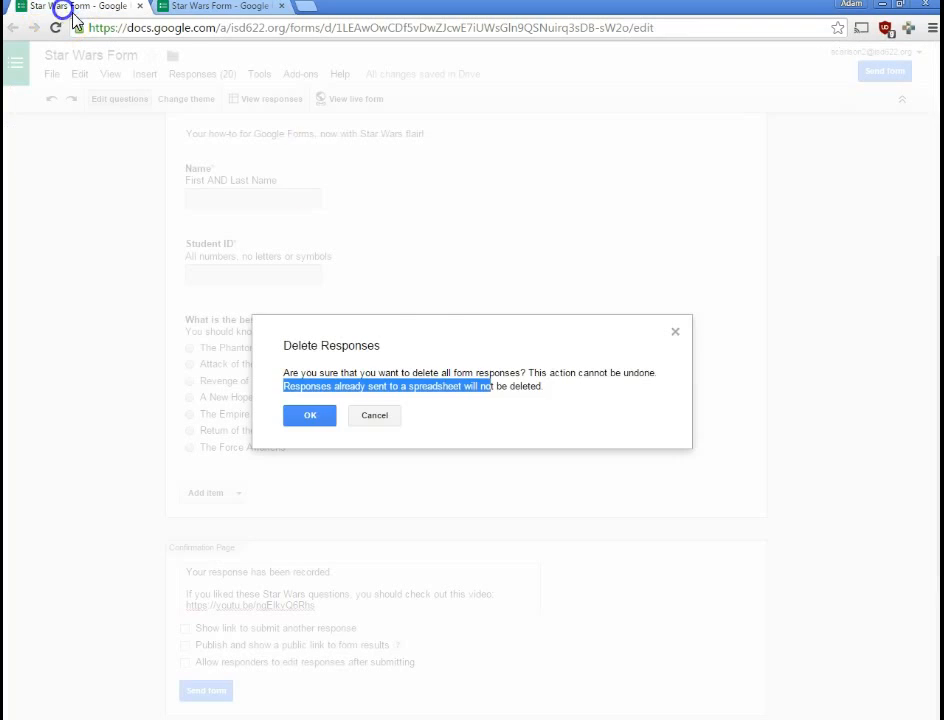
pyautogui.click(312, 416)
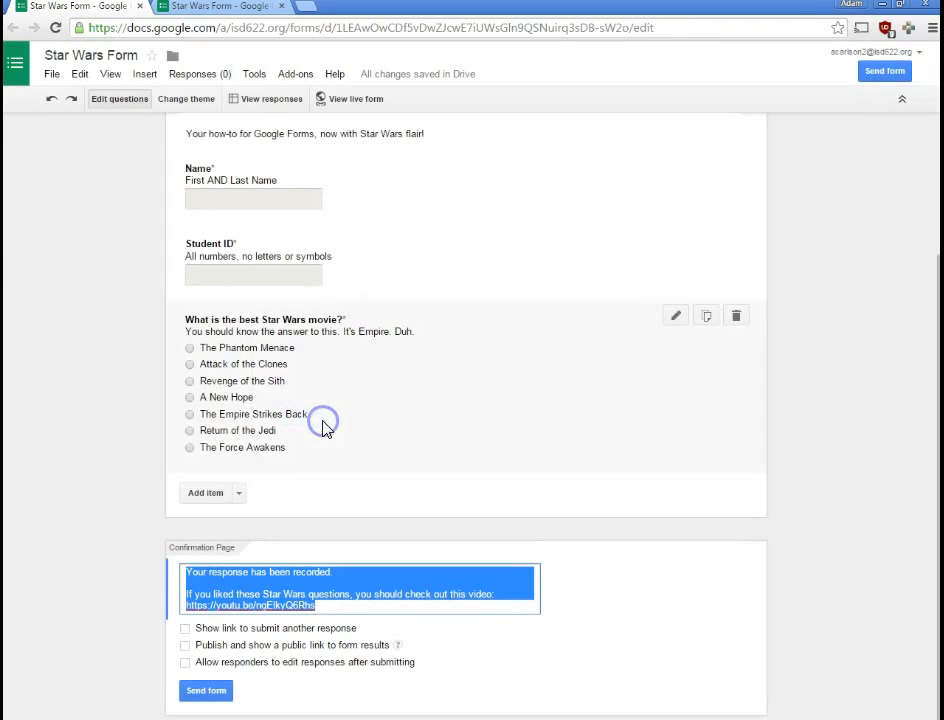
pyautogui.click(77, 411)
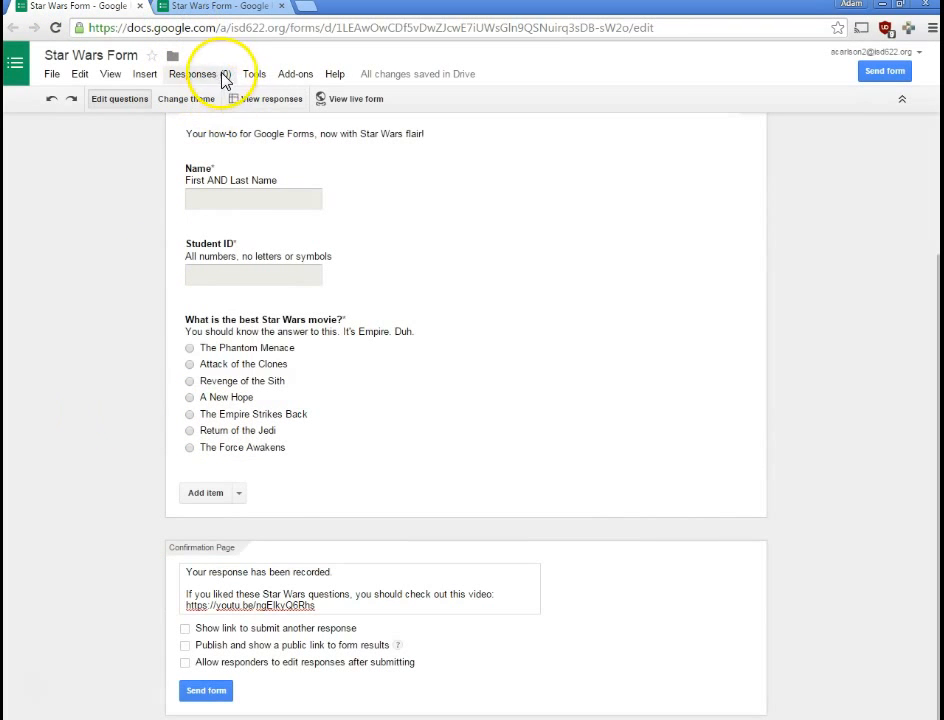
# Reload the response summary page to check it after the deletion
pyautogui.click(213, 8)
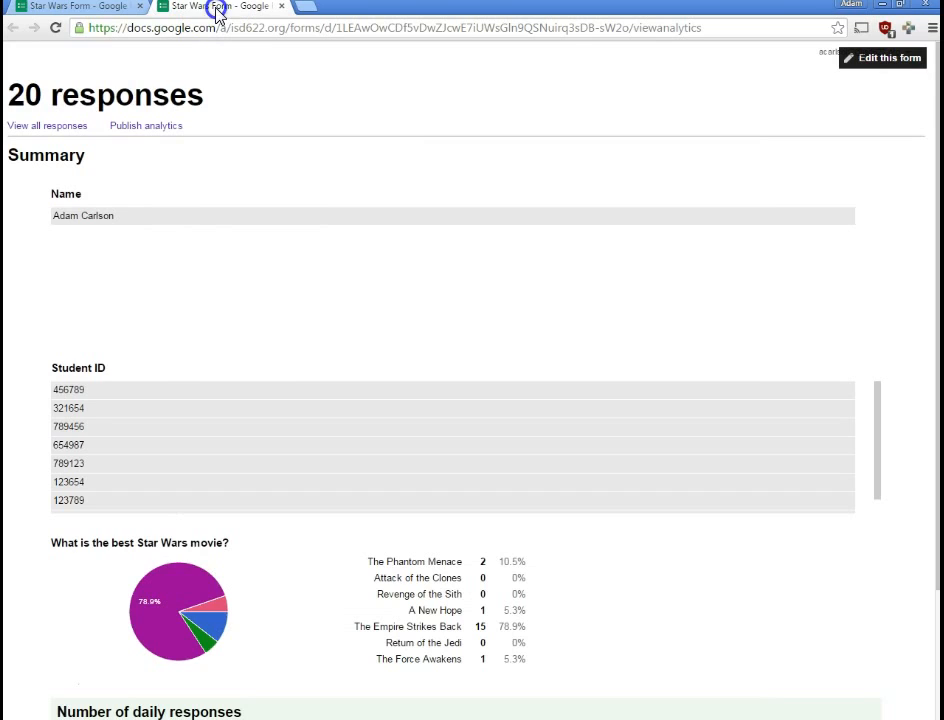
pyautogui.click(55, 28)
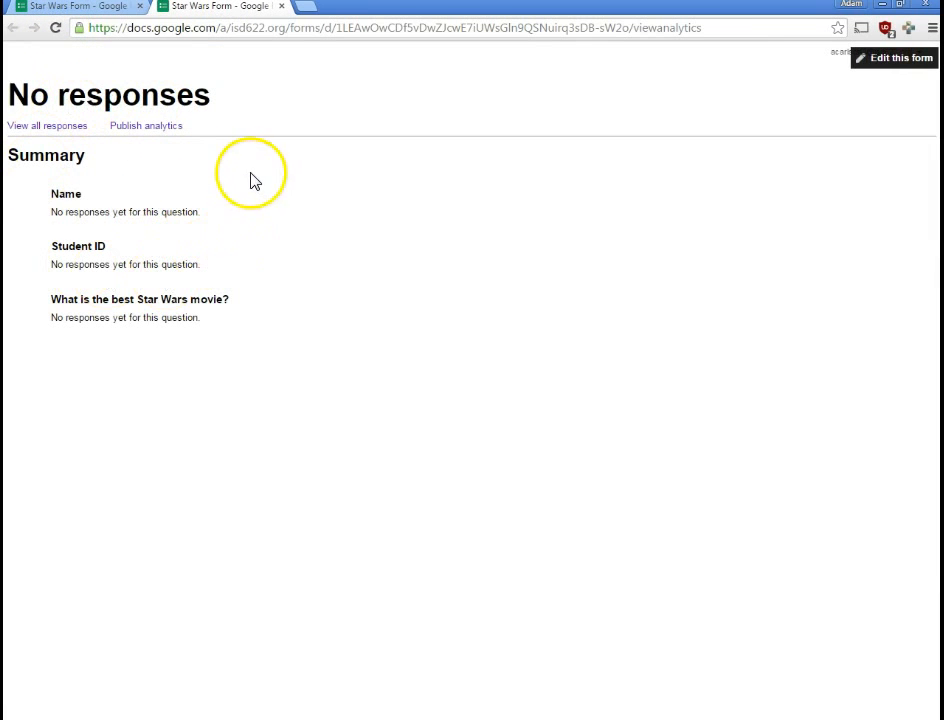
# Switch to the responses spreadsheet window, enlarge it and reload the sheet to check its rows after the deletion
pyautogui.click(318, 718)
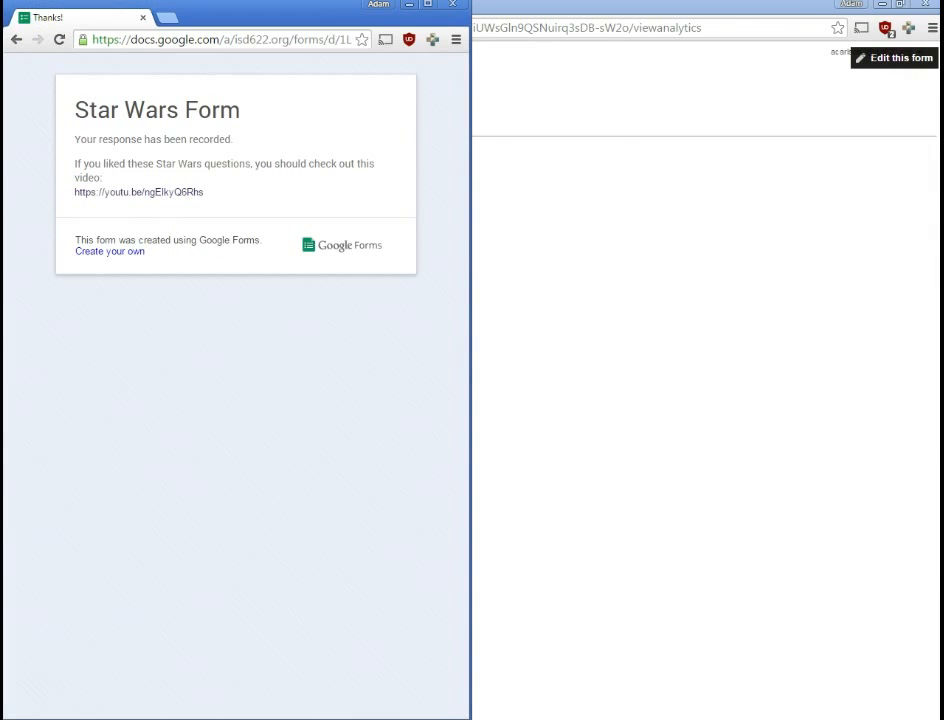
pyautogui.click(340, 718)
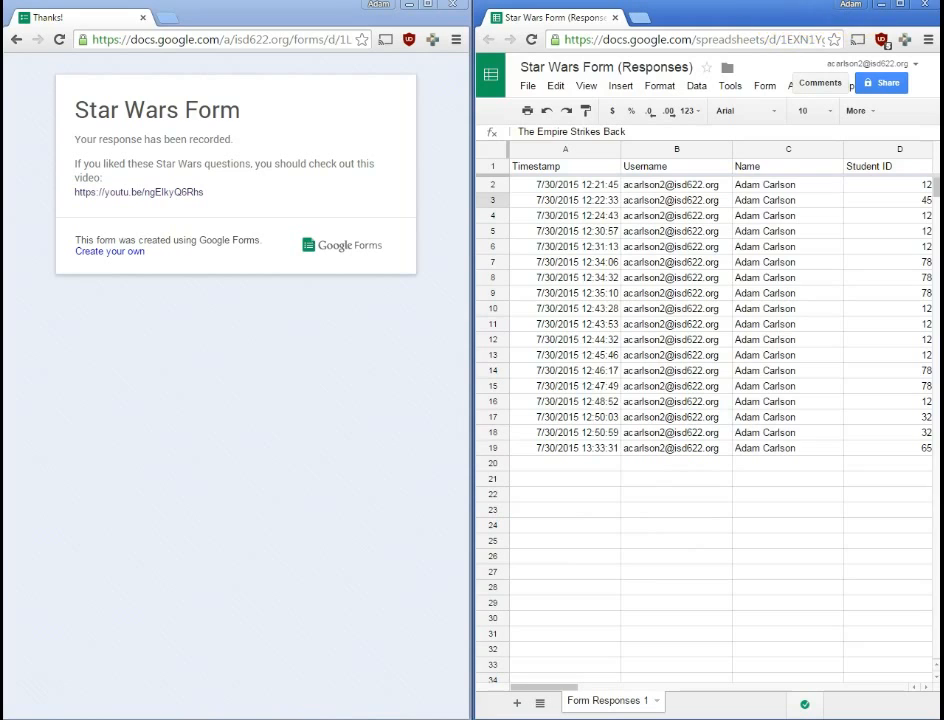
pyautogui.click(902, 10)
pyautogui.click(58, 28)
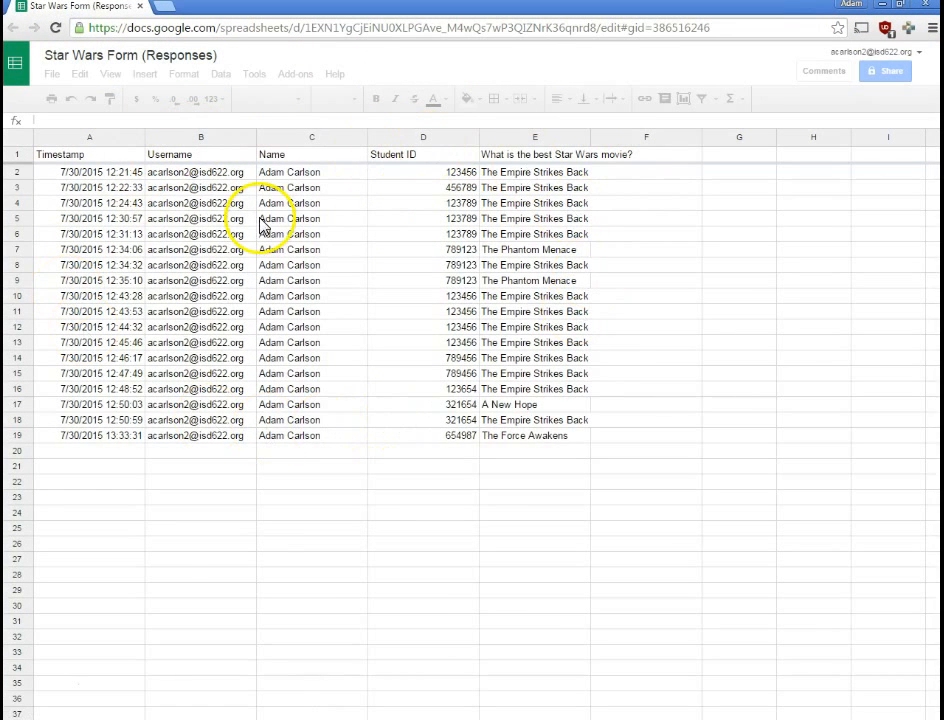
pyautogui.press('super+Right')
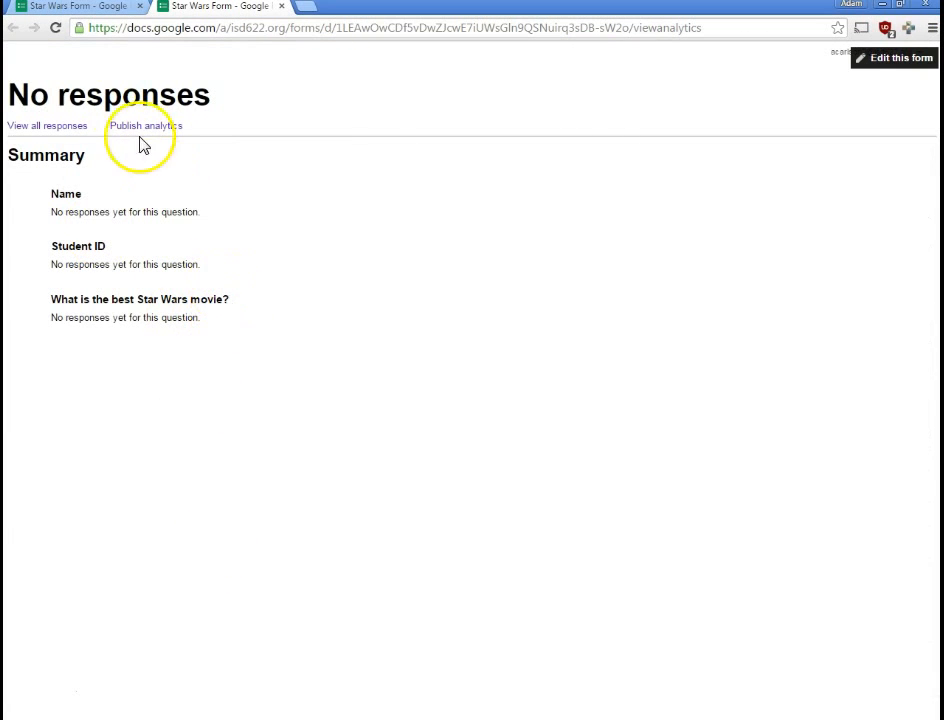
# Return to the Star Wars Form editor and look over the form's settings and questions
pyautogui.click(78, 8)
pyautogui.click(70, 291)
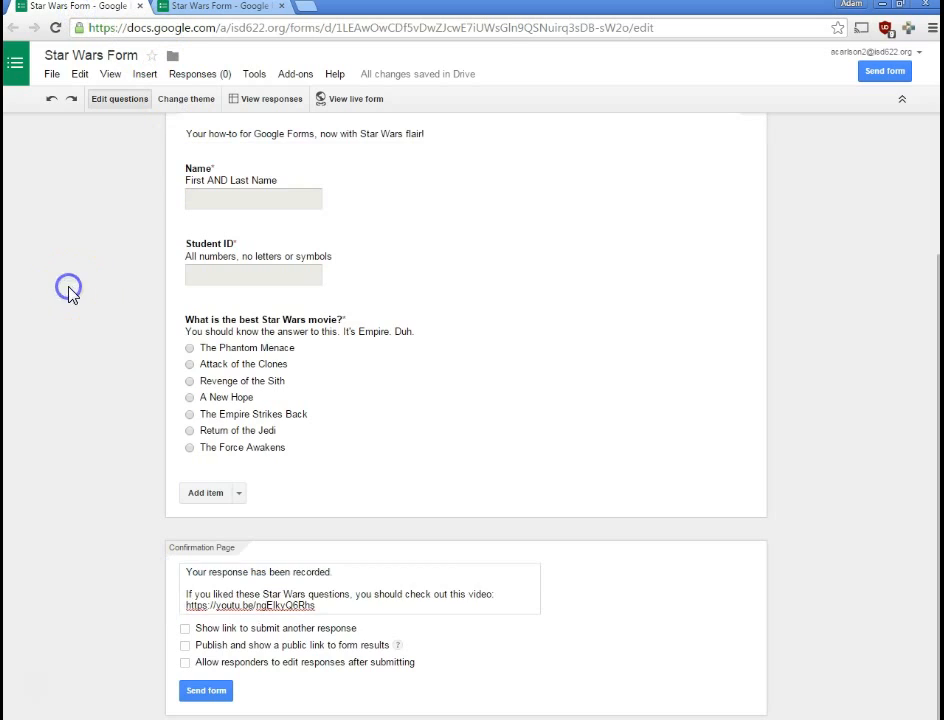
pyautogui.scroll(3, 70, 300)
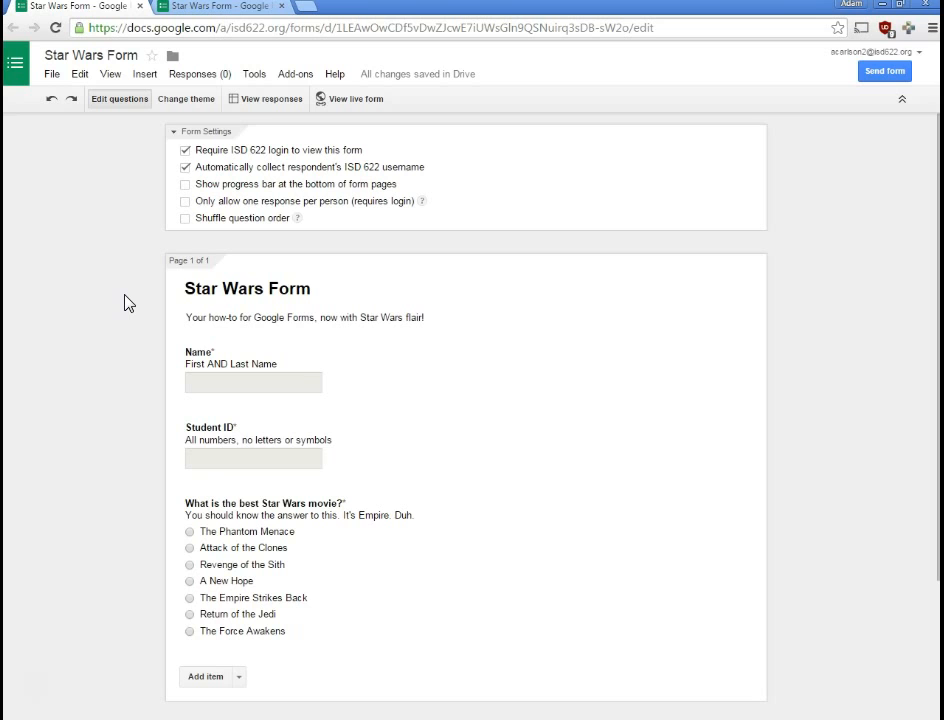
# Switch back to the responses spreadsheet, enlarge its window and look over the submitted answers
pyautogui.click(450, 718)
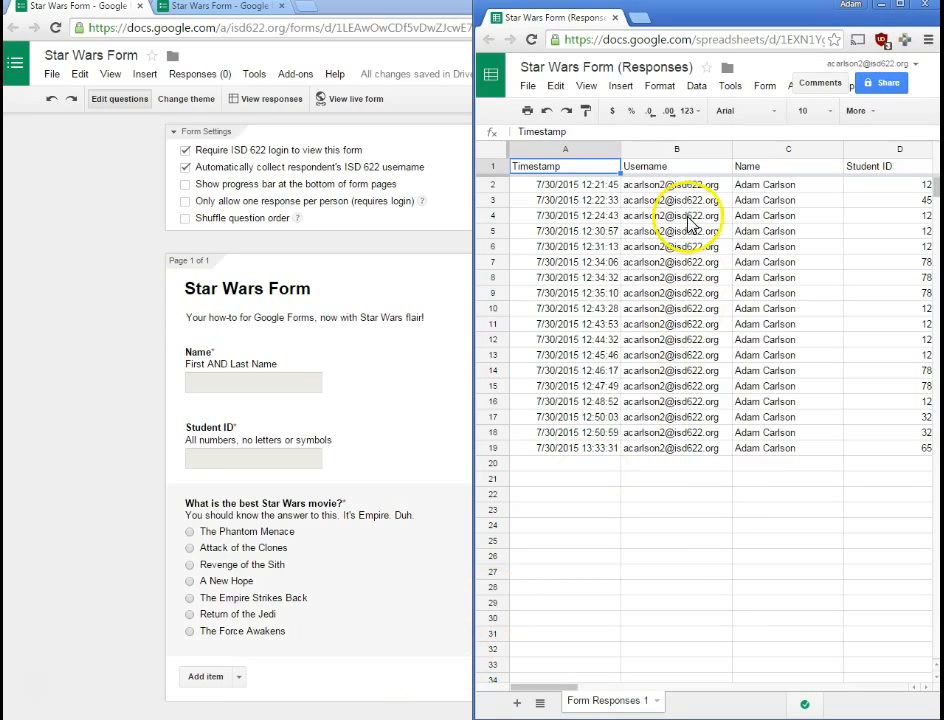
pyautogui.click(901, 7)
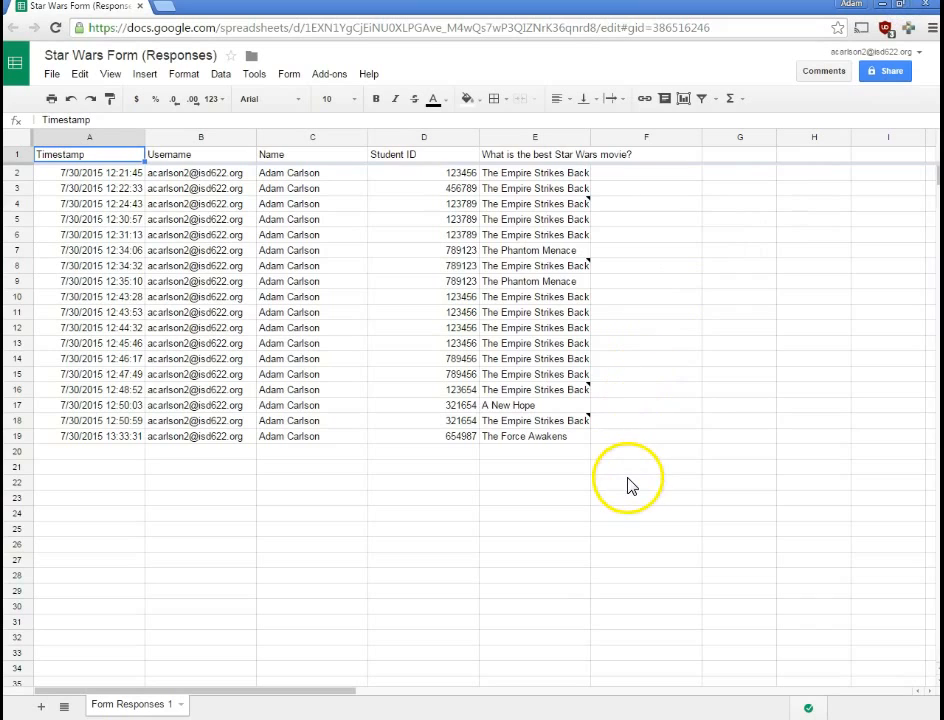
pyautogui.click(397, 547)
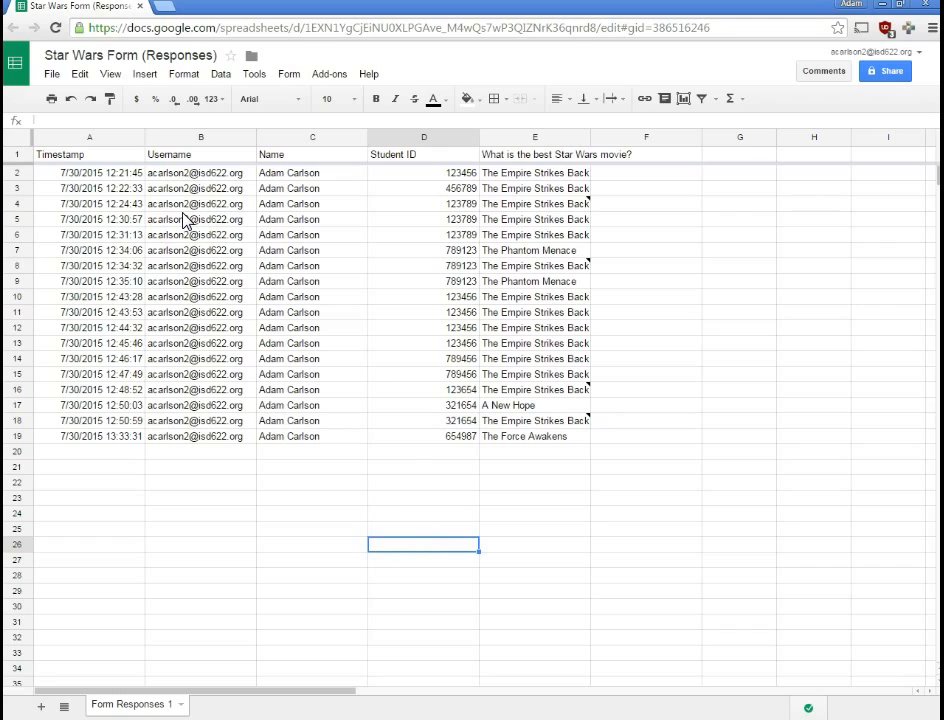
pyautogui.click(287, 522)
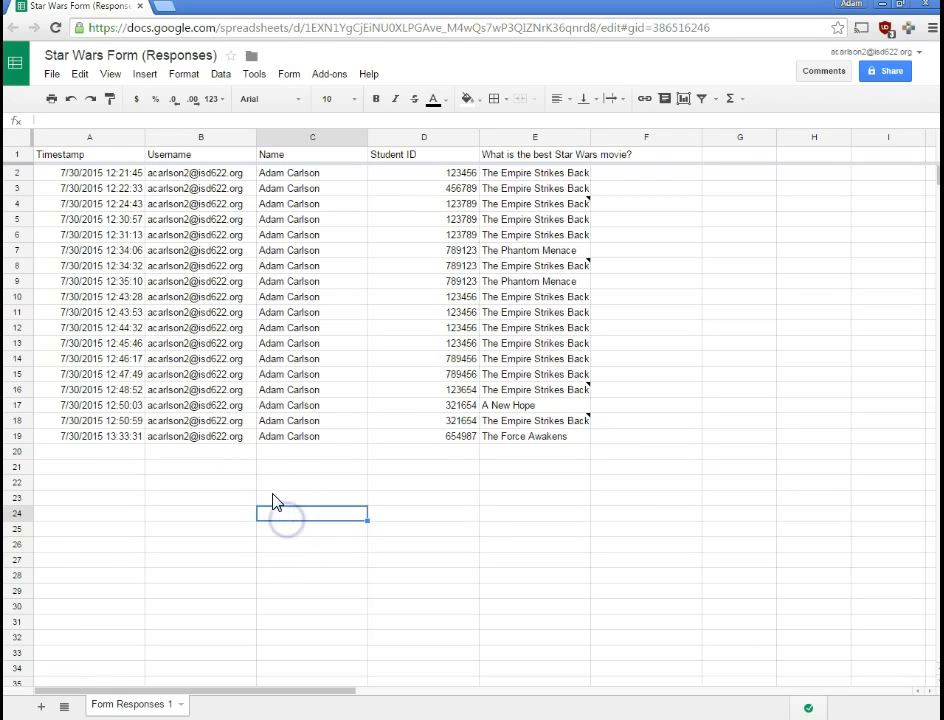
pyautogui.click(274, 497)
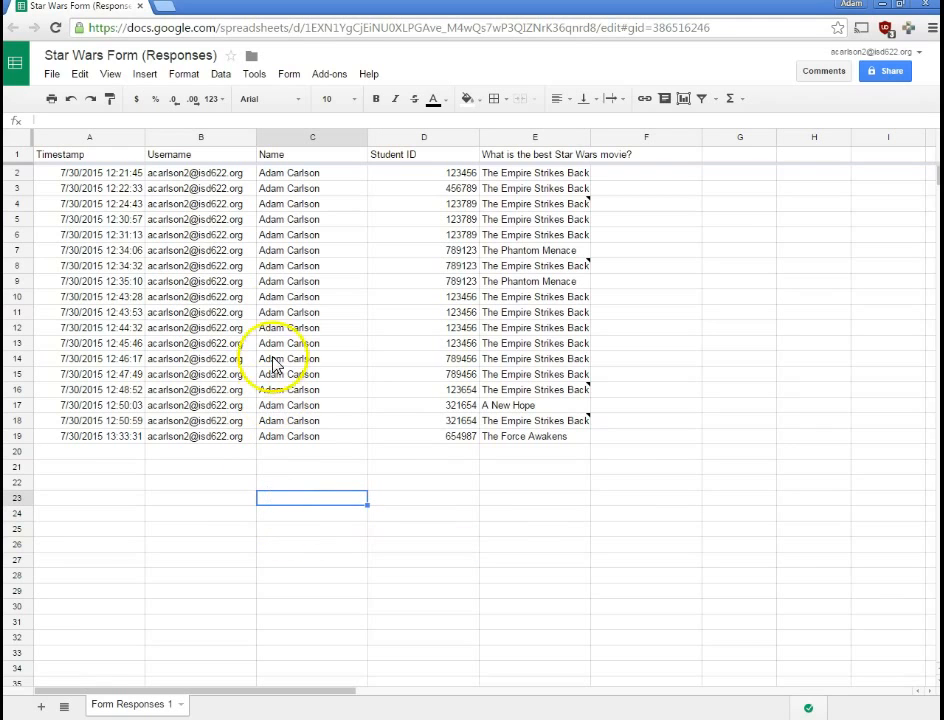
# Browse the spreadsheet add-ons store and search it for "flubaroo"
pyautogui.click(341, 78)
pyautogui.click(354, 102)
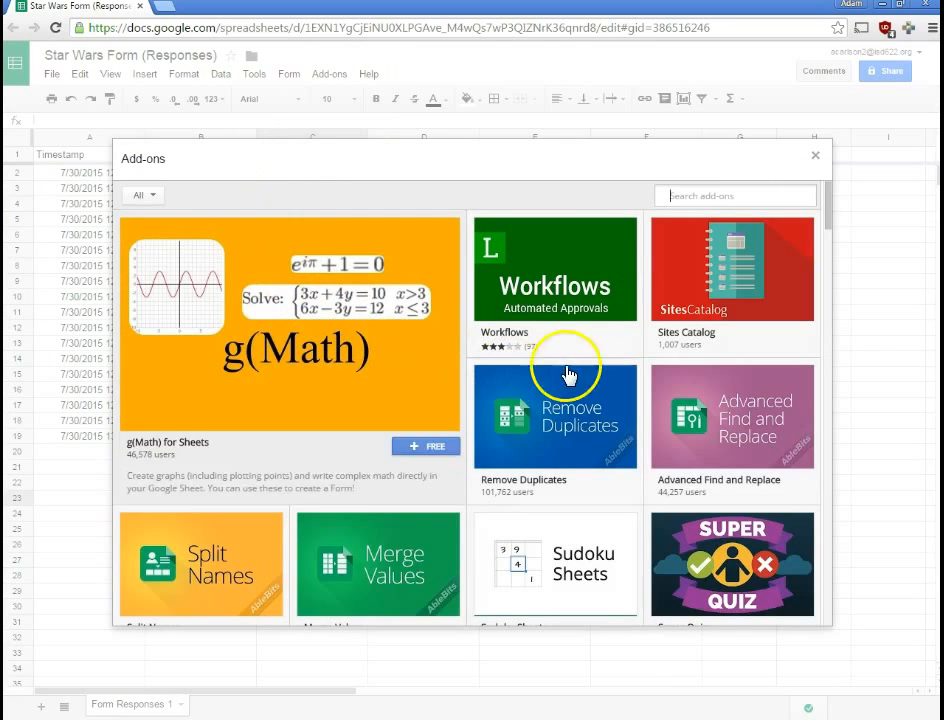
pyautogui.scroll(-2, 610, 345)
pyautogui.scroll(-3, 610, 345)
pyautogui.scroll(5, 569, 358)
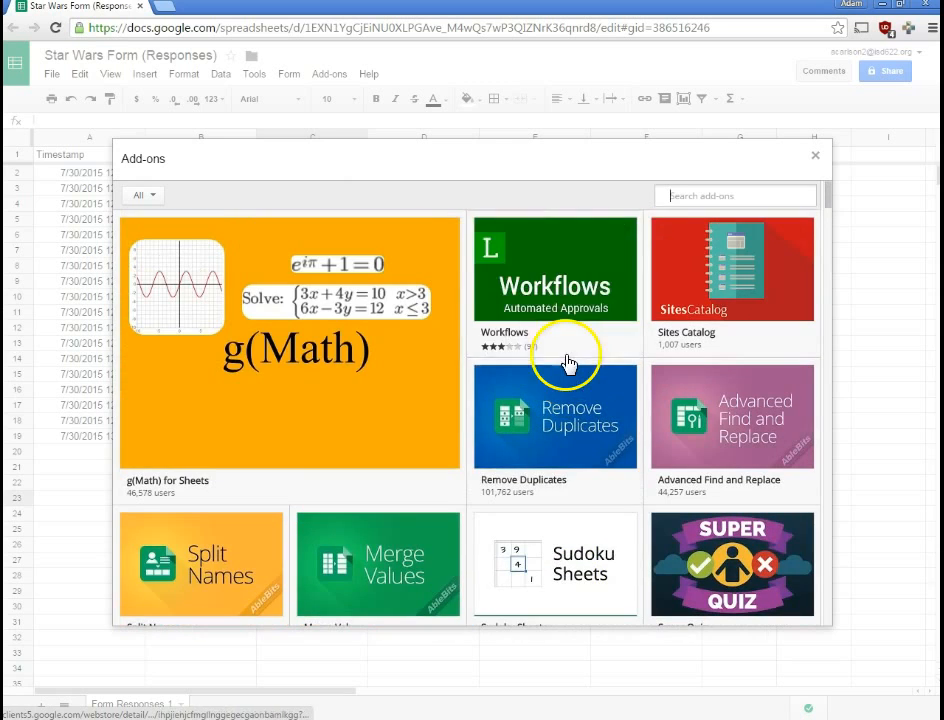
pyautogui.click(744, 198)
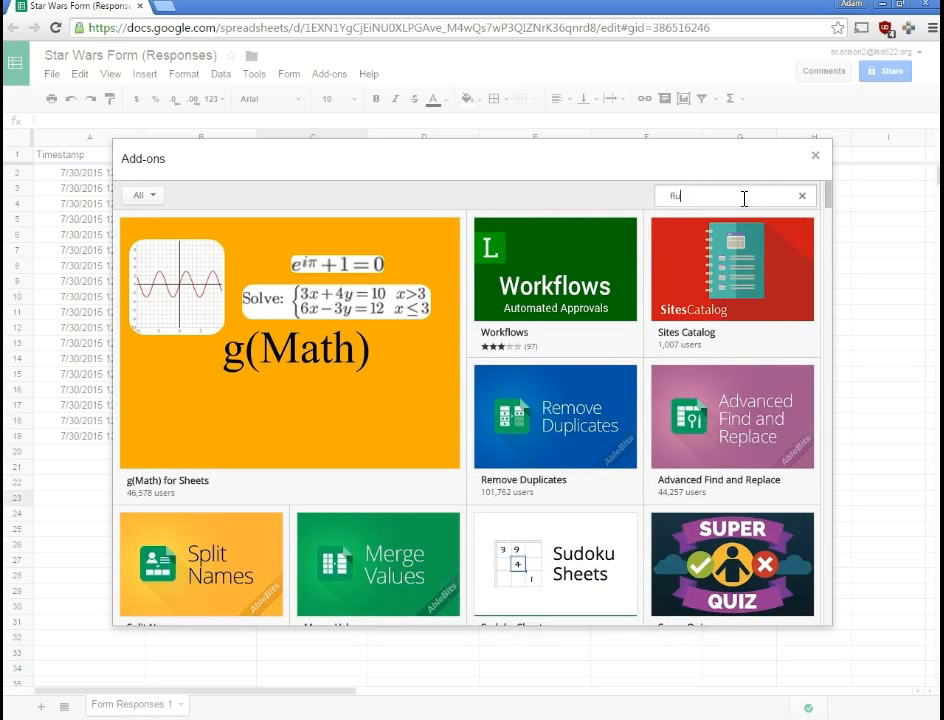
pyautogui.press('Return')
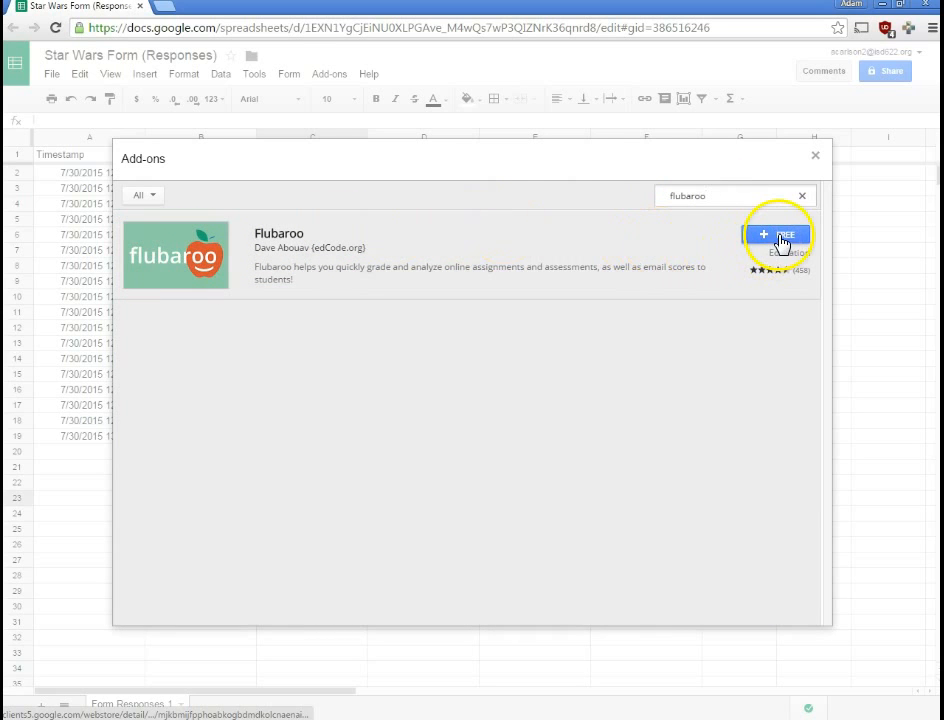
# Install the free Flubaroo add-on, review and grant its requested permissions, and dismiss its introduction note
pyautogui.click(780, 238)
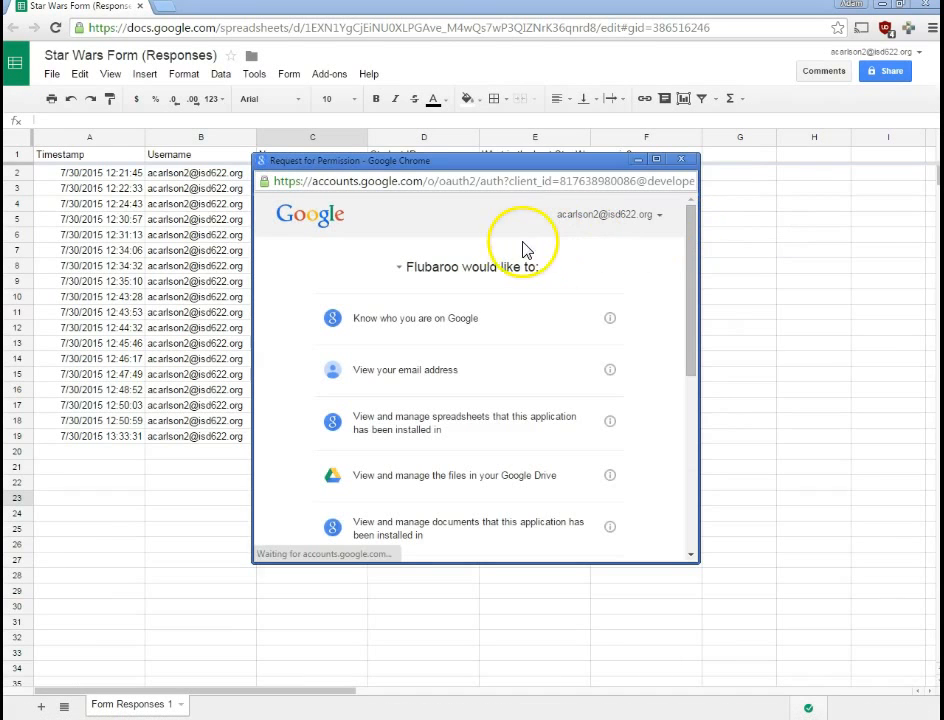
pyautogui.scroll(-5, 516, 225)
pyautogui.scroll(5, 503, 280)
pyautogui.scroll(-5, 503, 282)
pyautogui.click(596, 532)
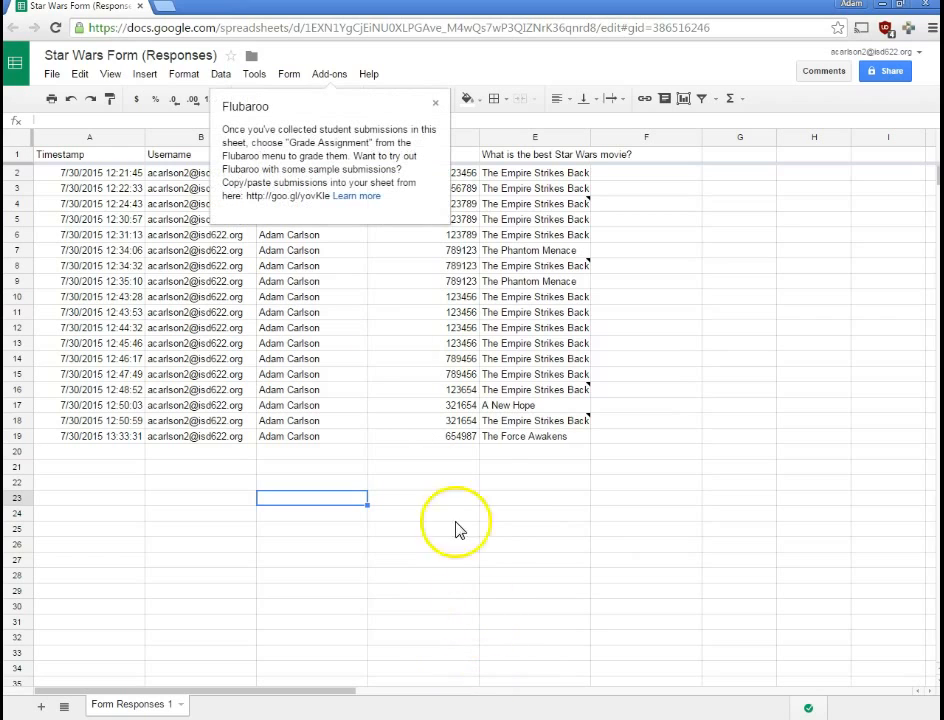
pyautogui.click(345, 314)
pyautogui.click(435, 103)
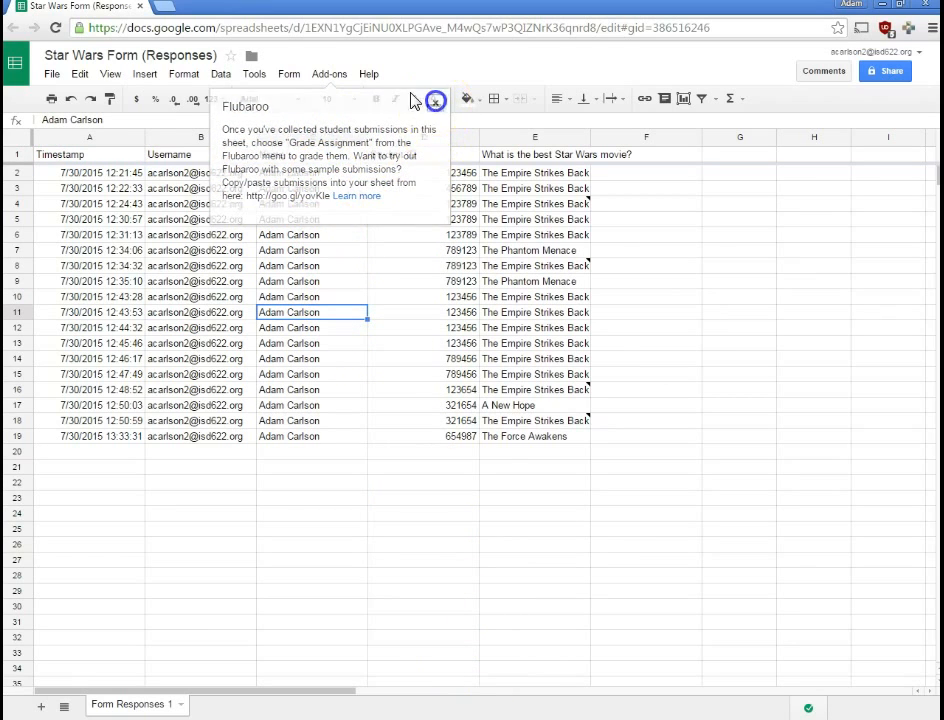
# Start grading the assignment with Flubaroo, review the grading options, and proceed with Normal Grading worth 1 point for the movie question
pyautogui.click(331, 76)
pyautogui.moveTo(325, 110)
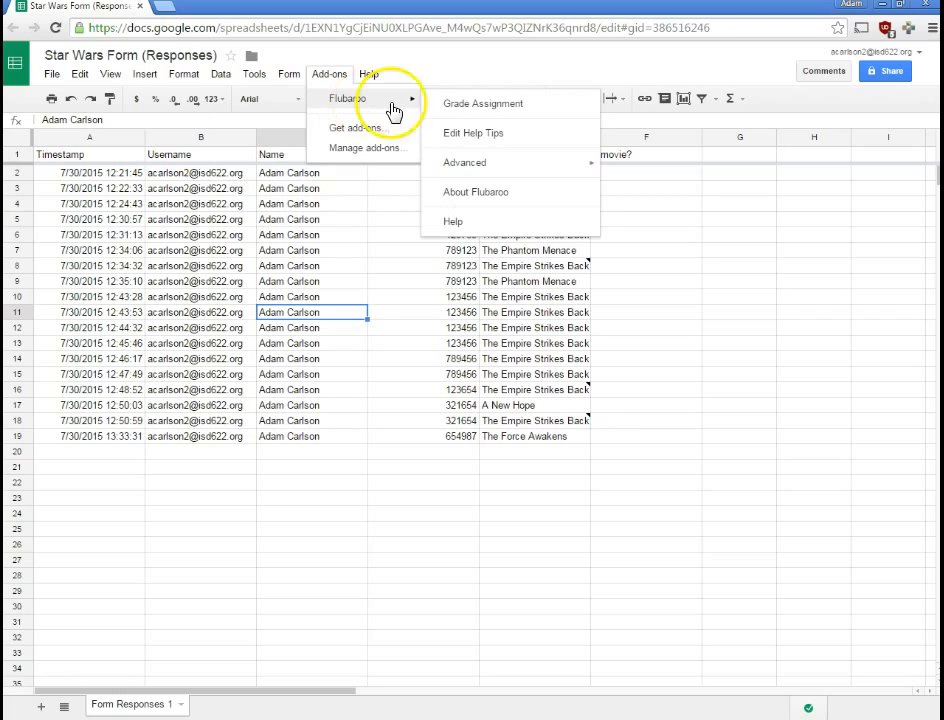
pyautogui.click(474, 106)
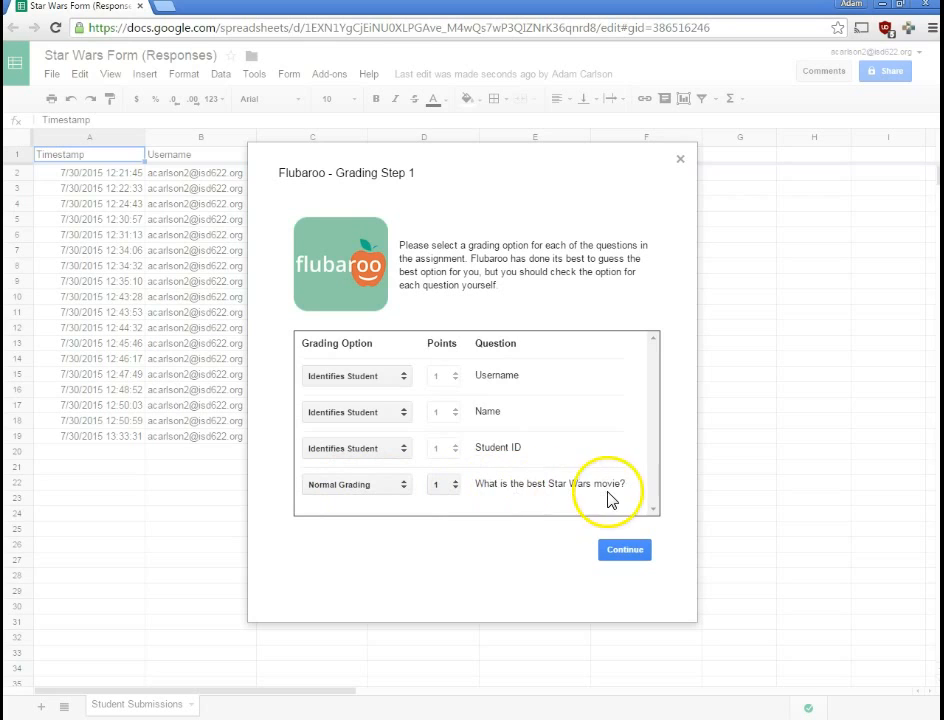
pyautogui.click(396, 485)
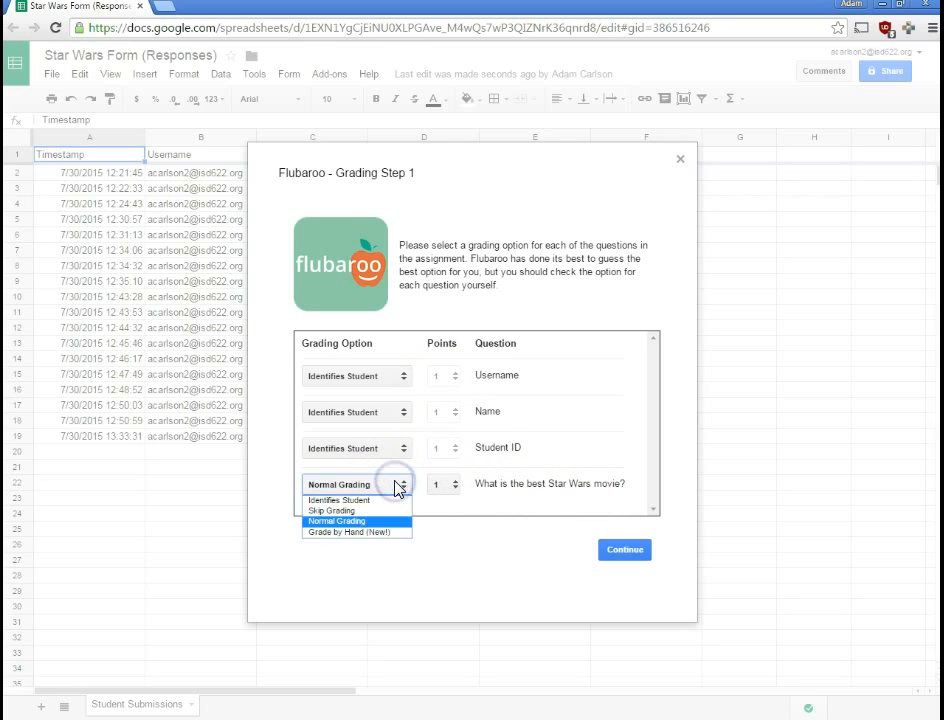
pyautogui.click(396, 487)
pyautogui.click(437, 486)
pyautogui.click(442, 488)
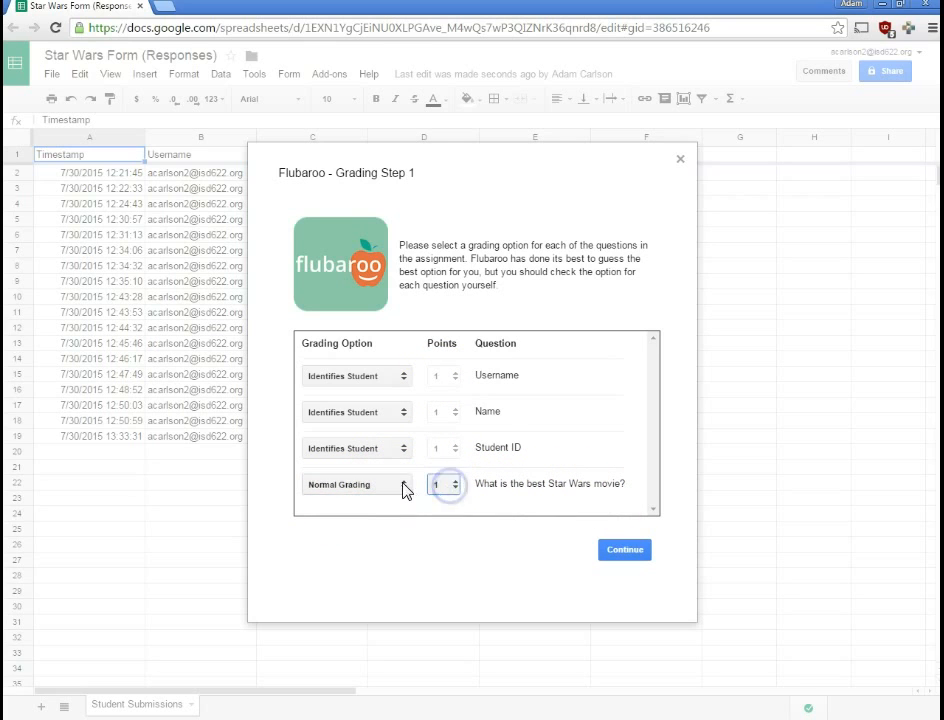
pyautogui.click(403, 484)
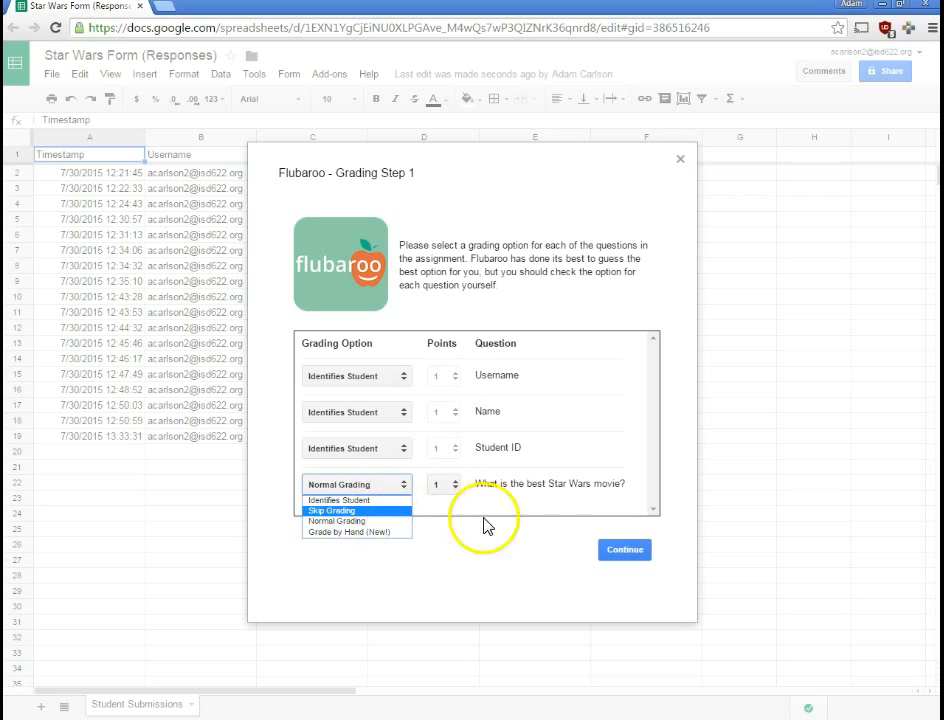
pyautogui.click(569, 506)
pyautogui.click(358, 485)
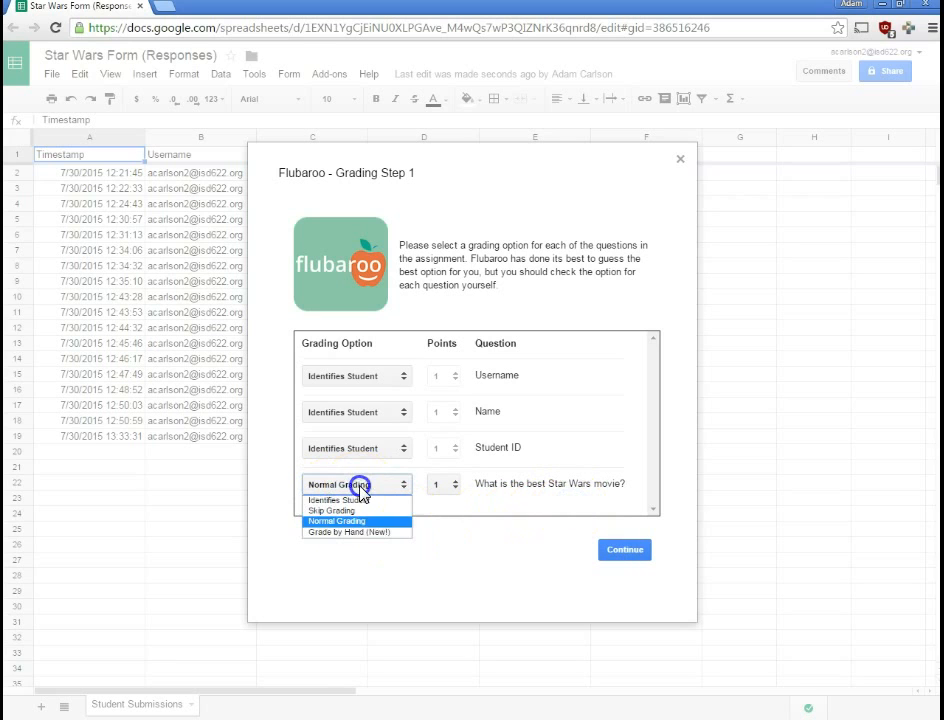
pyautogui.click(584, 496)
pyautogui.click(620, 553)
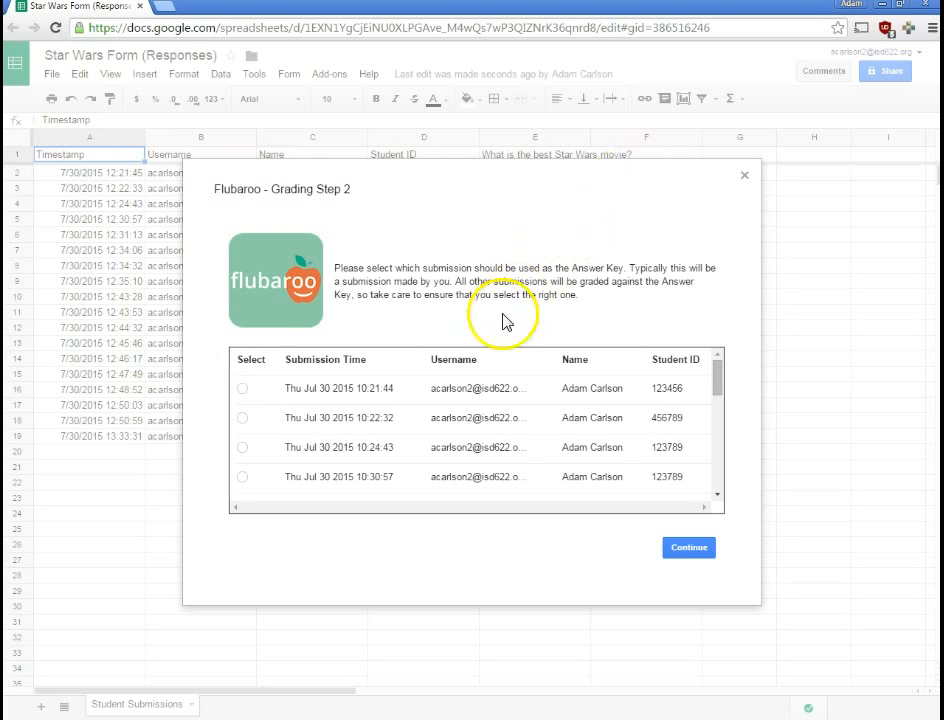
# Use the first submission, made at 10:21:44, as the answer key, run the grading and close the completion notice
pyautogui.click(242, 389)
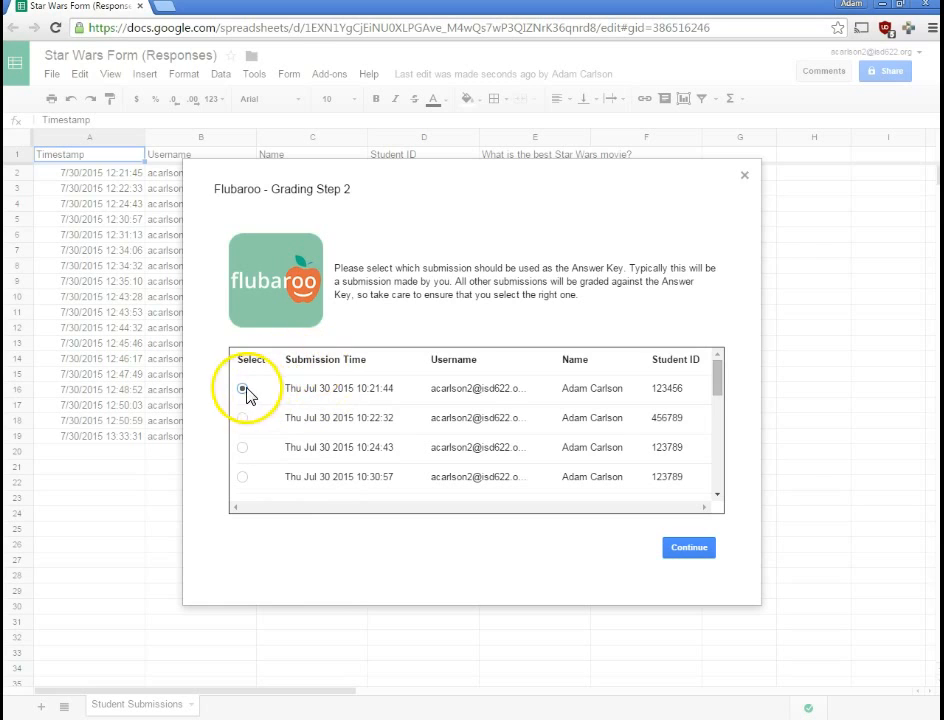
pyautogui.click(698, 549)
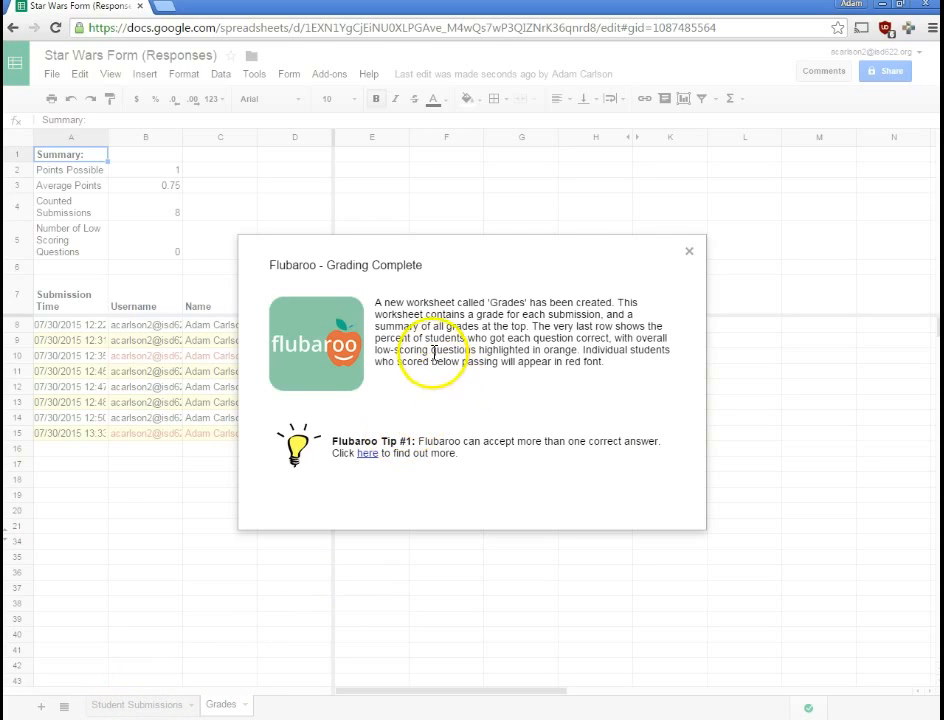
pyautogui.click(689, 251)
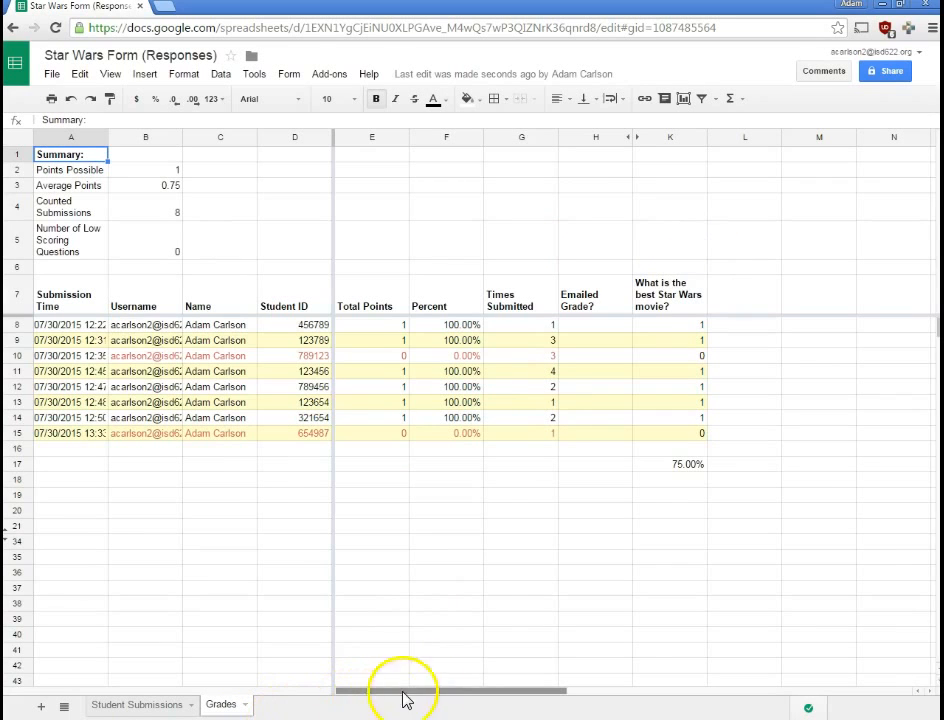
# Examine the Grades sheet, including the total points, percent, times submitted and emailed grade columns
pyautogui.click(192, 622)
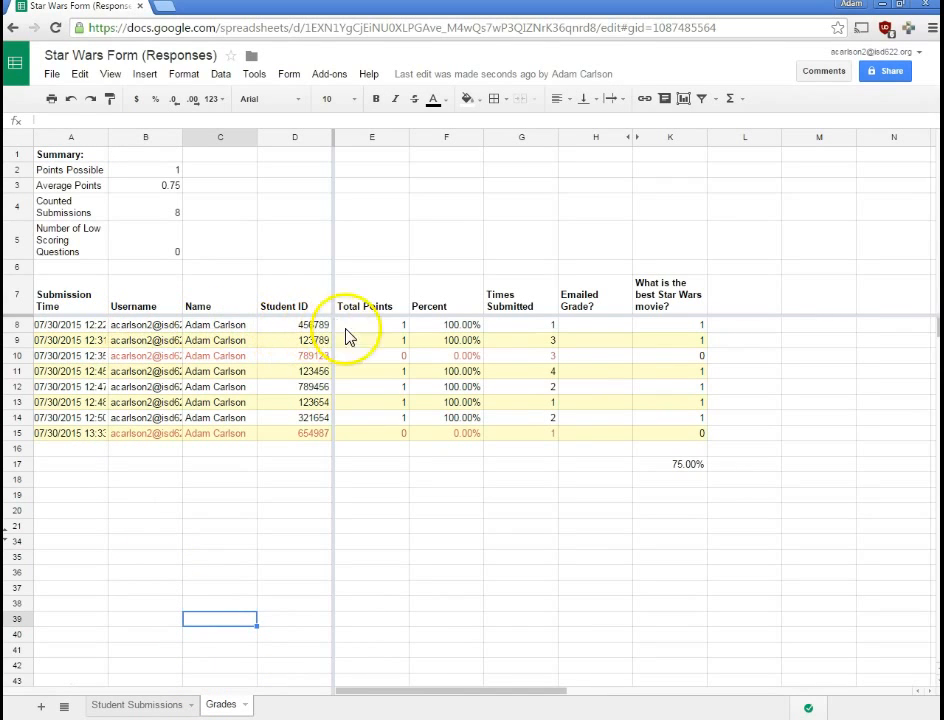
pyautogui.click(398, 324)
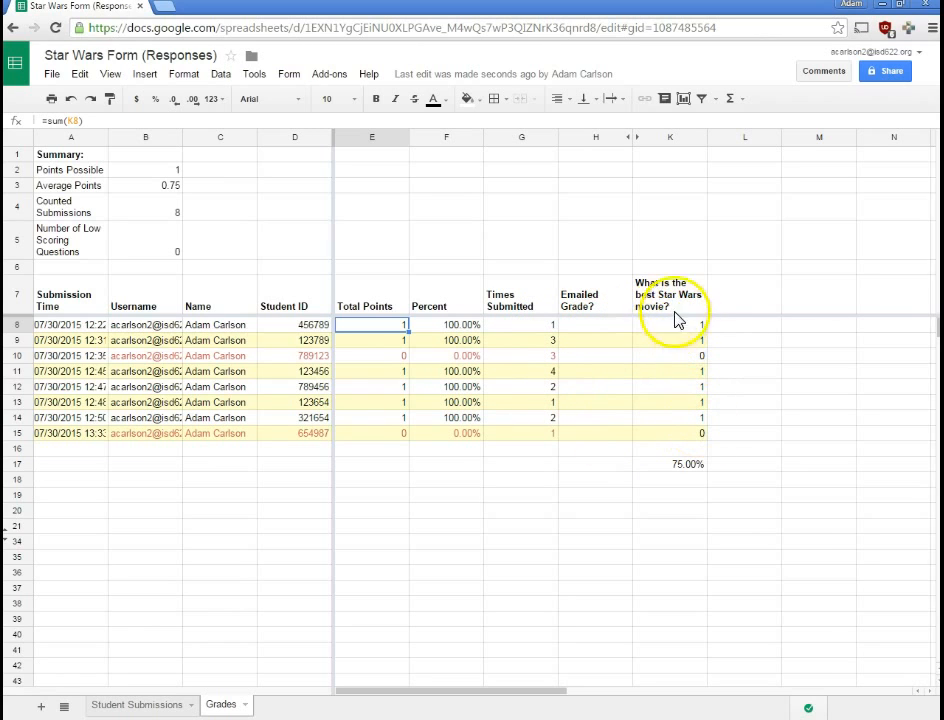
pyautogui.click(578, 324)
# Set up Flubaroo's grade email with the question and score list, the answer key, and the message "Empire is best. Everyone knows this."
pyautogui.click(327, 75)
pyautogui.moveTo(330, 103)
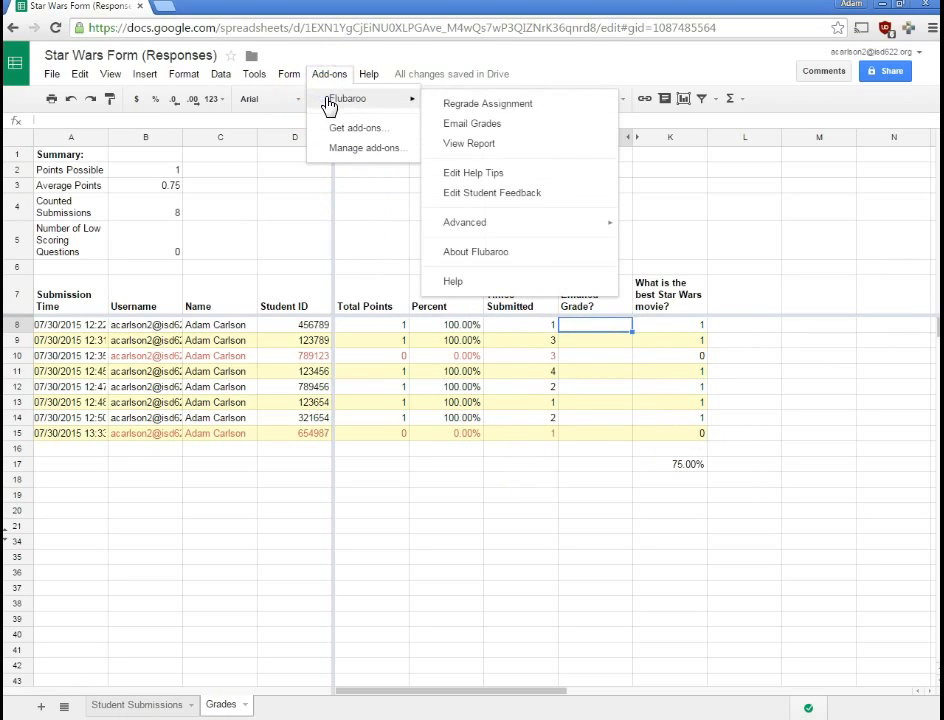
pyautogui.click(481, 124)
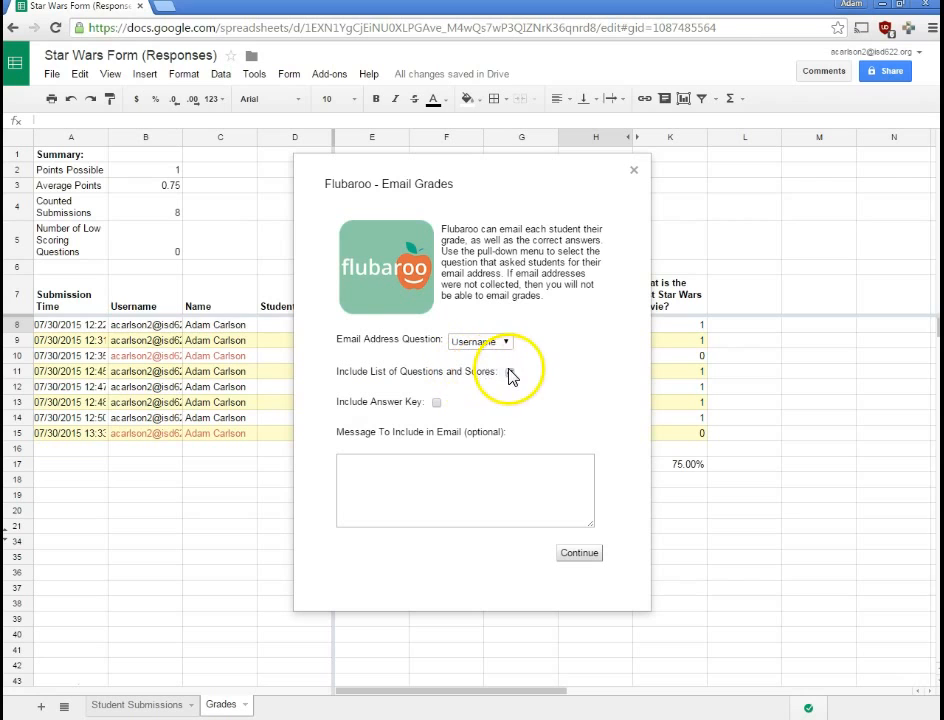
pyautogui.click(437, 459)
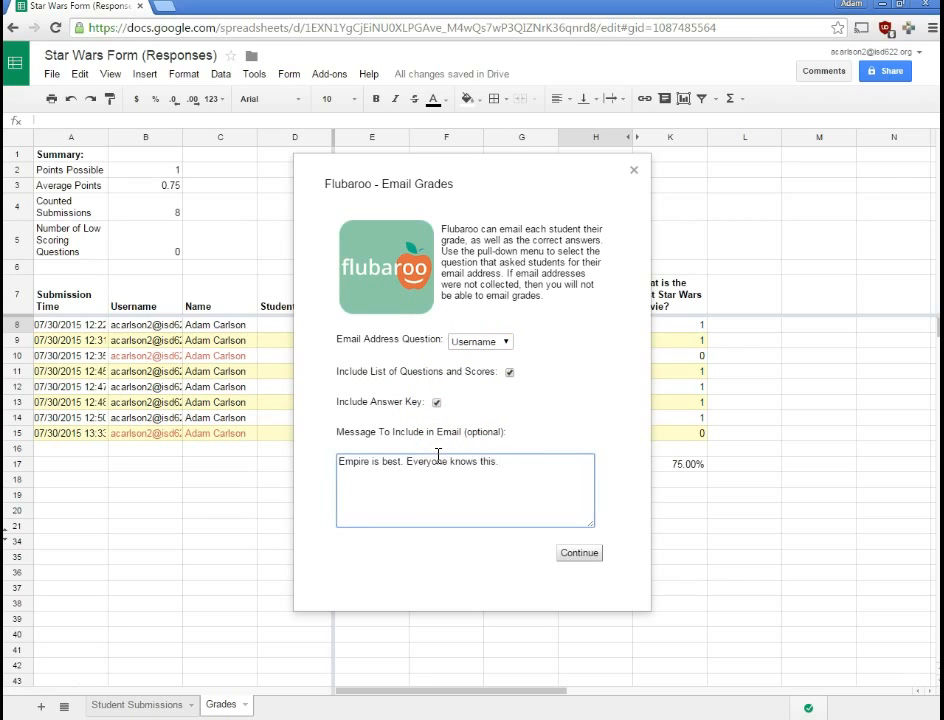
pyautogui.press('BackSpace')
pyautogui.press('BackSpace')
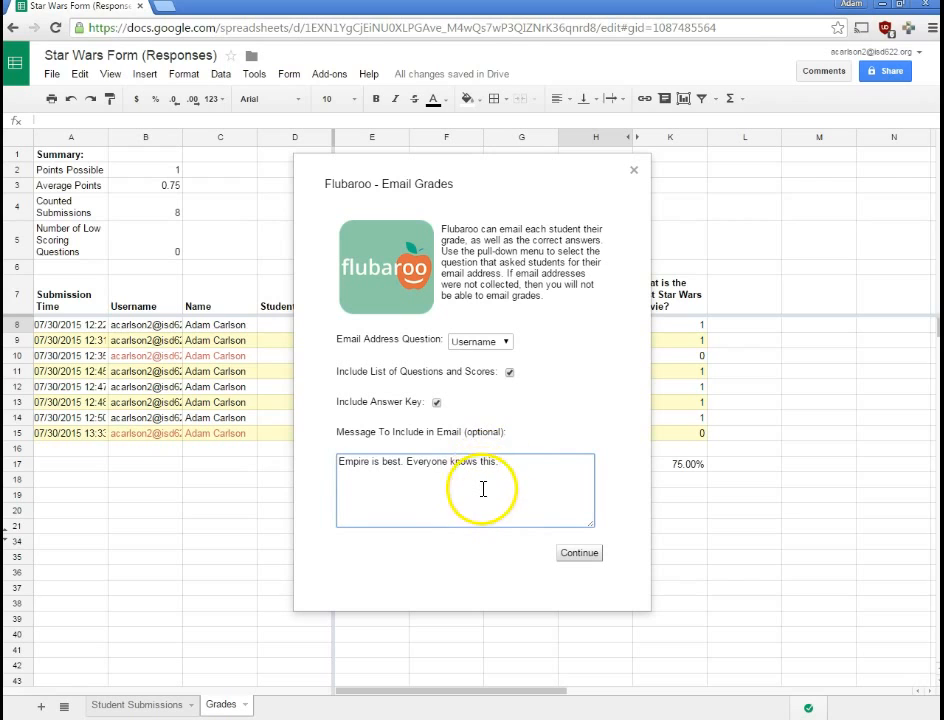
pyautogui.write('s.')
# Review the optional email contents, keep both the question and score list and the answer key included, and send the grades
pyautogui.click(350, 401)
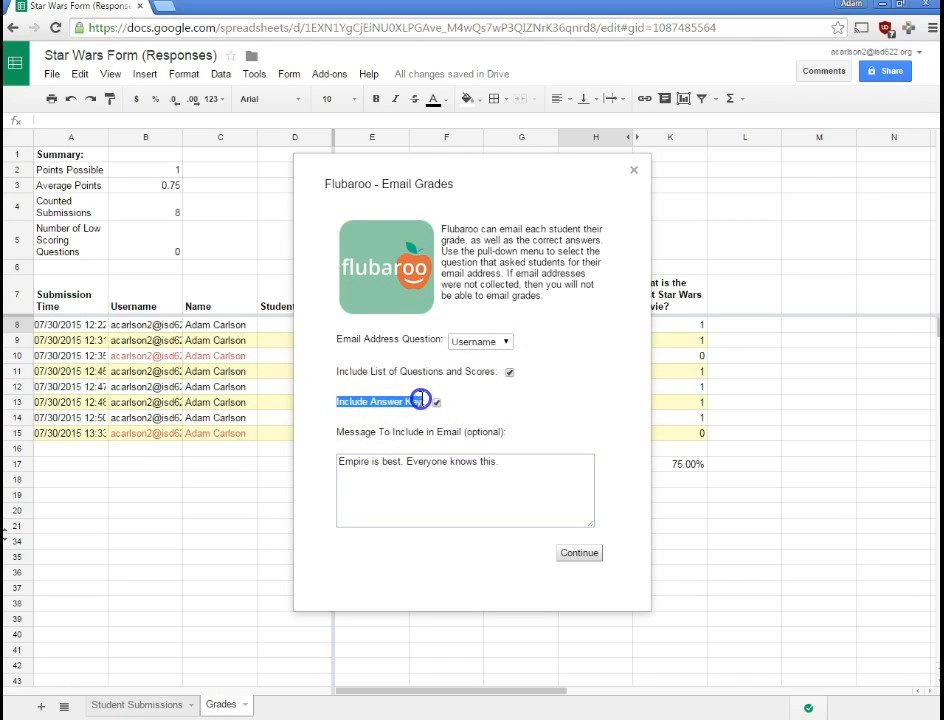
pyautogui.moveTo(418, 407); pyautogui.dragTo(508, 386)
pyautogui.click(509, 373)
pyautogui.click(436, 402)
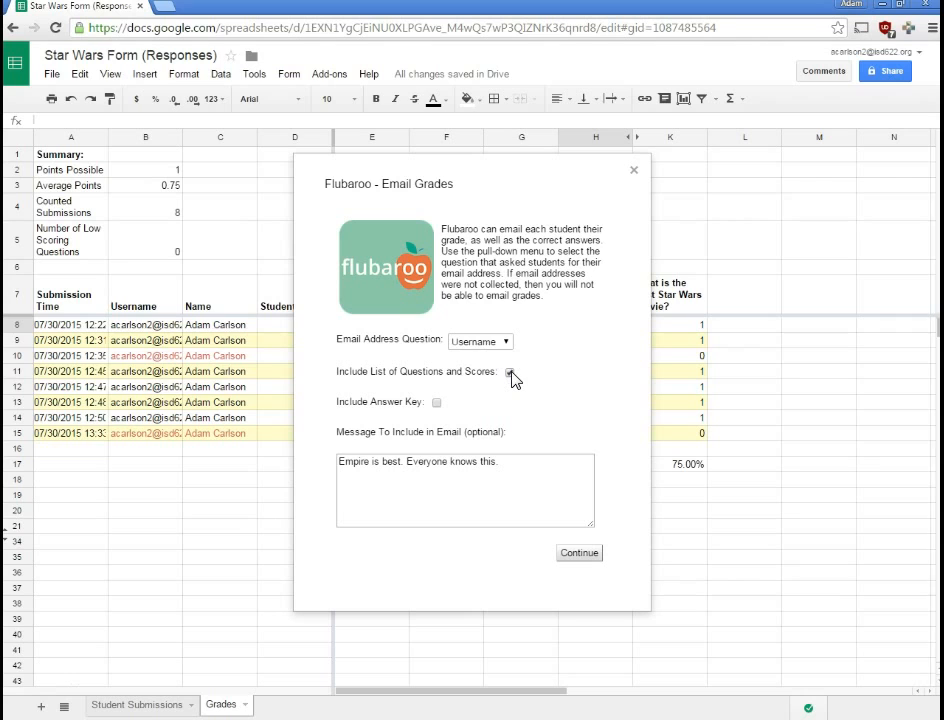
pyautogui.click(436, 402)
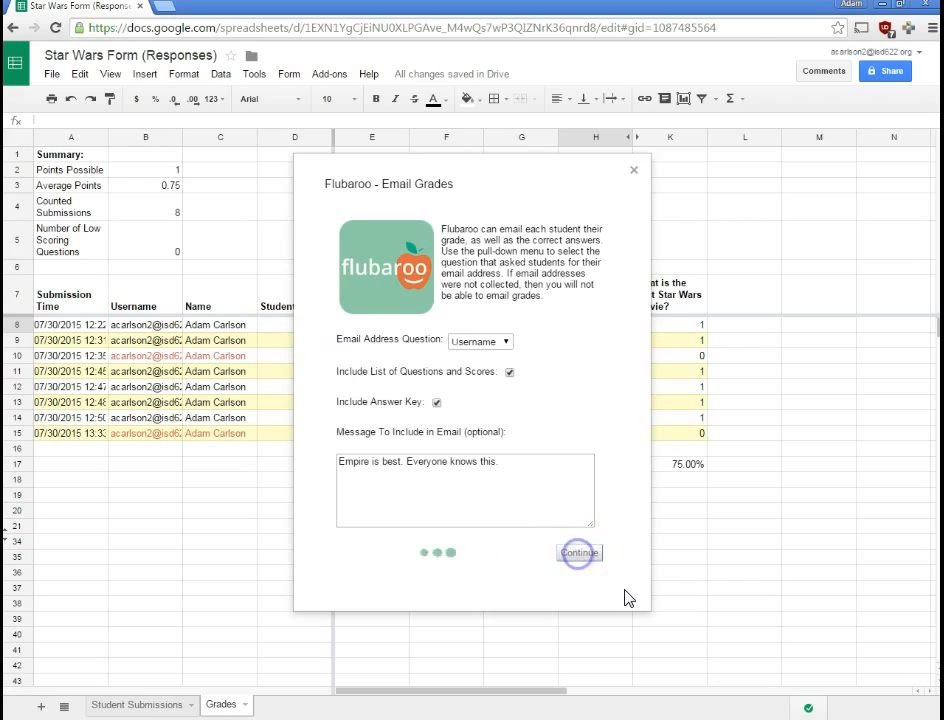
pyautogui.click(385, 411)
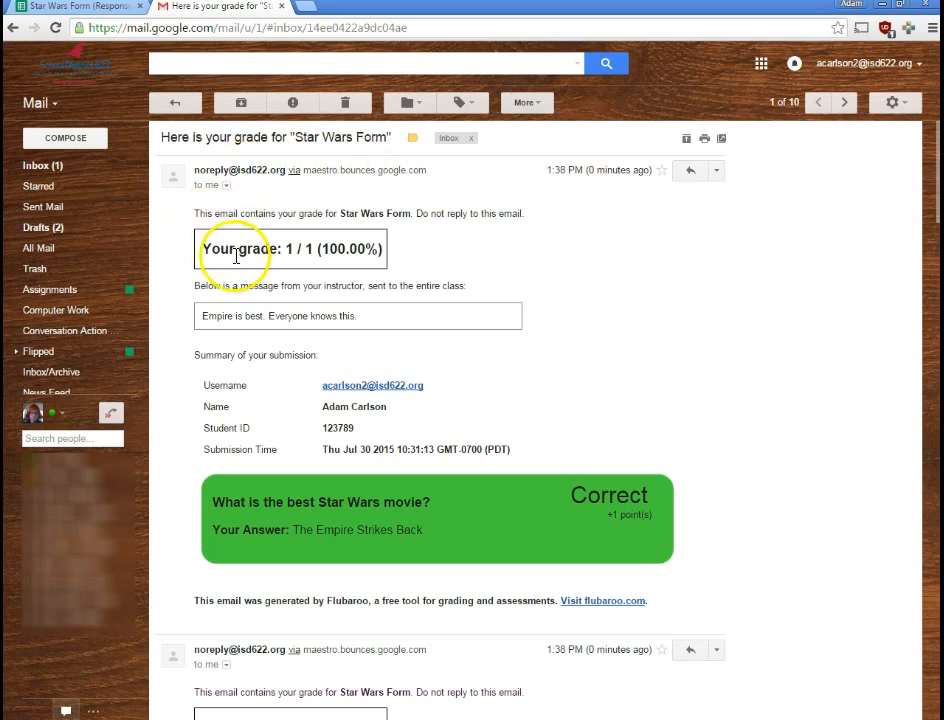
# Examine the received grade emails in Gmail, including the grade, instructor message, and the student's answer compared with the correct answer
pyautogui.moveTo(202, 249); pyautogui.dragTo(401, 253)
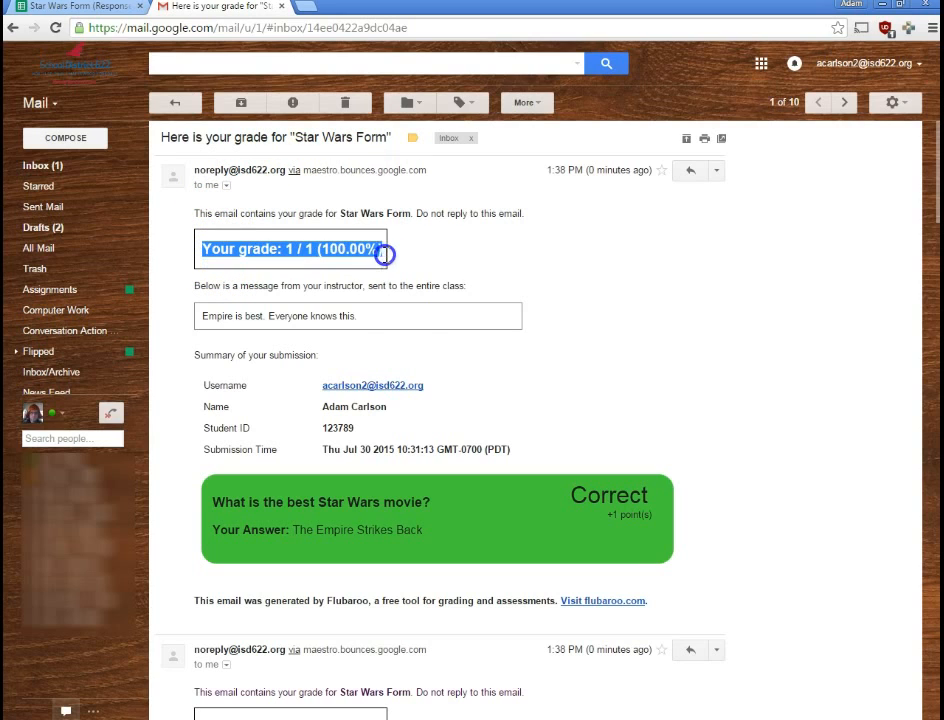
pyautogui.click(397, 306)
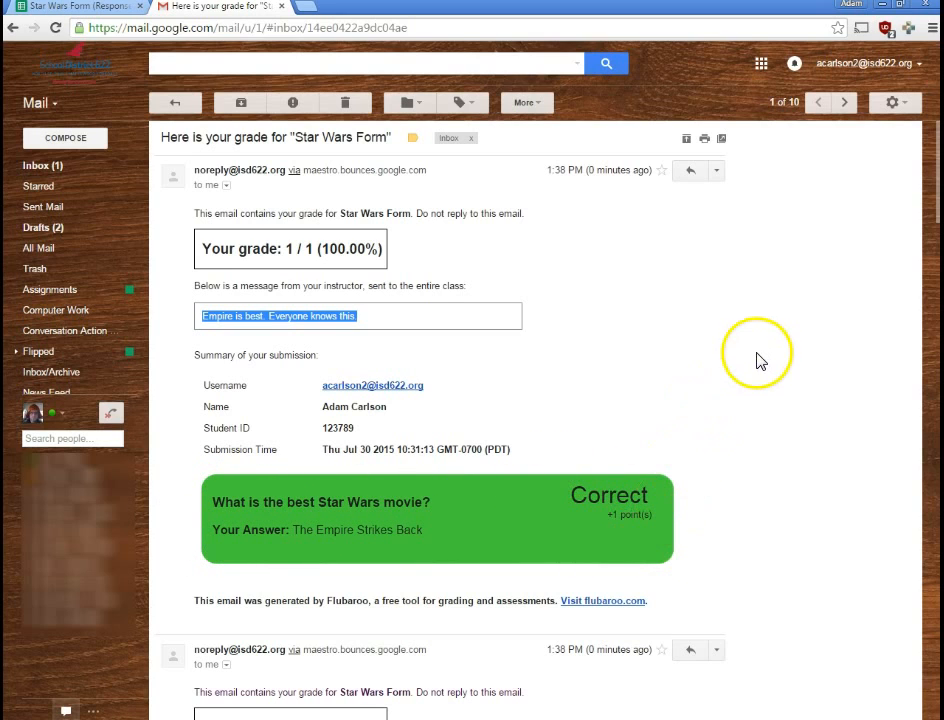
pyautogui.scroll(-5, 757, 350)
pyautogui.scroll(-15, 757, 345)
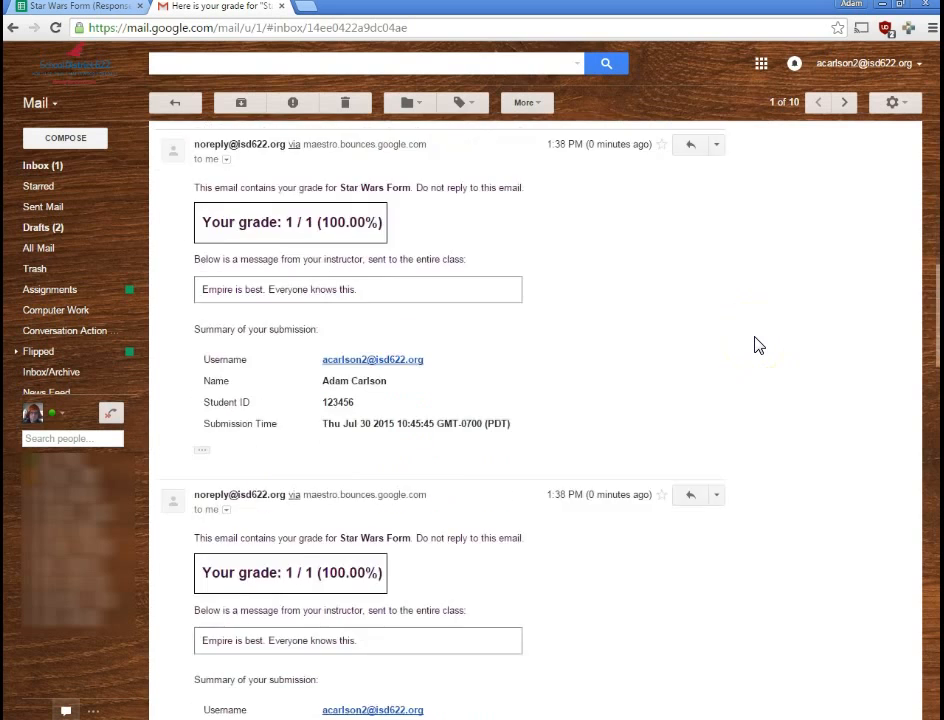
pyautogui.scroll(2, 757, 345)
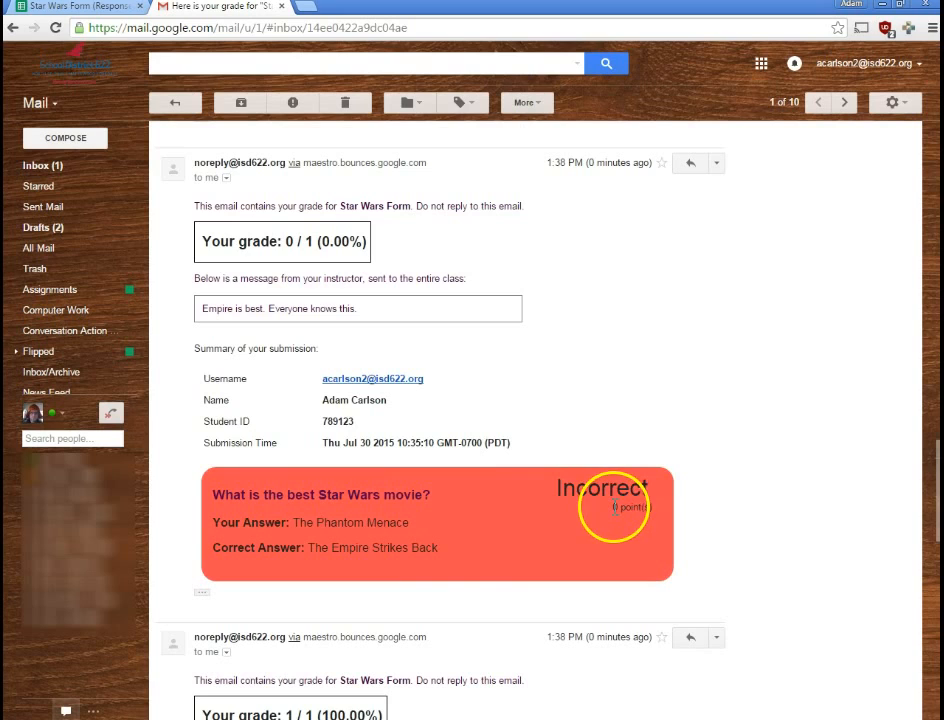
pyautogui.moveTo(456, 558); pyautogui.dragTo(171, 558)
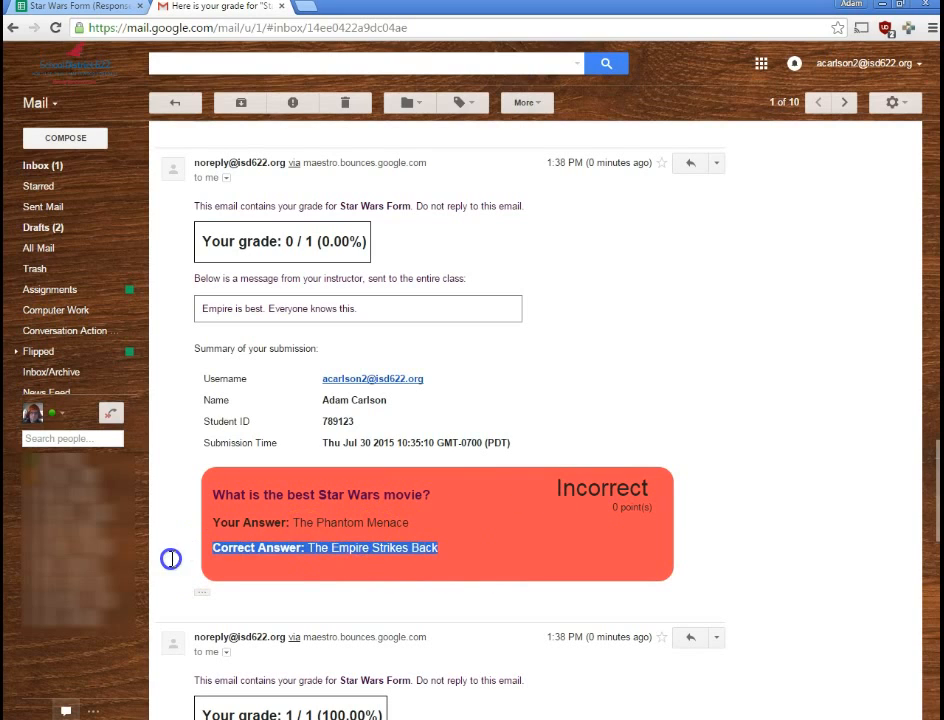
pyautogui.moveTo(205, 523); pyautogui.dragTo(427, 513)
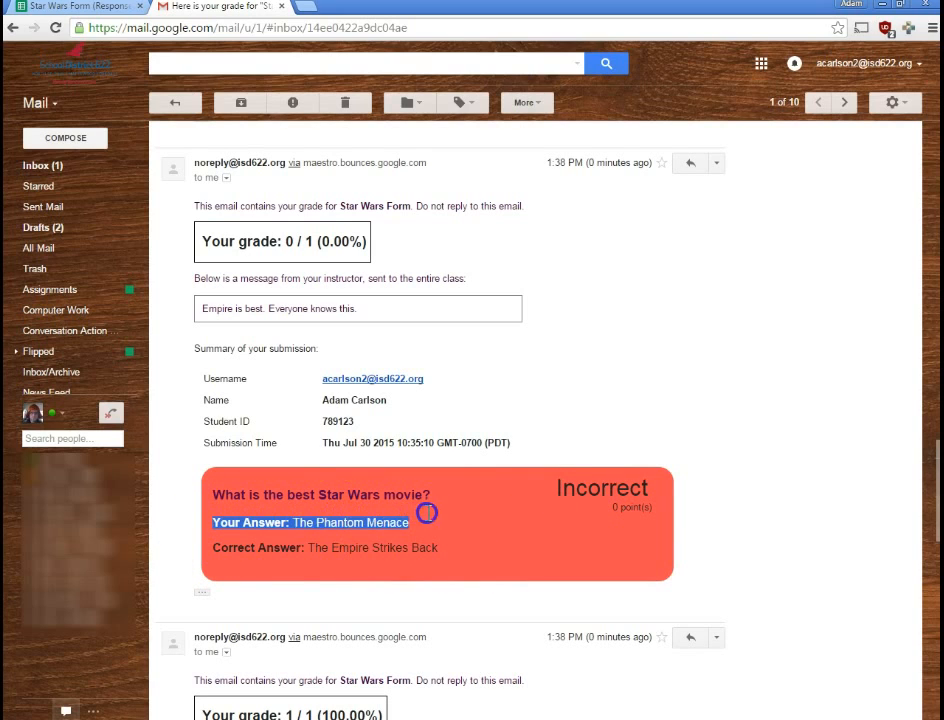
pyautogui.click(533, 521)
pyautogui.scroll(-7, 527, 537)
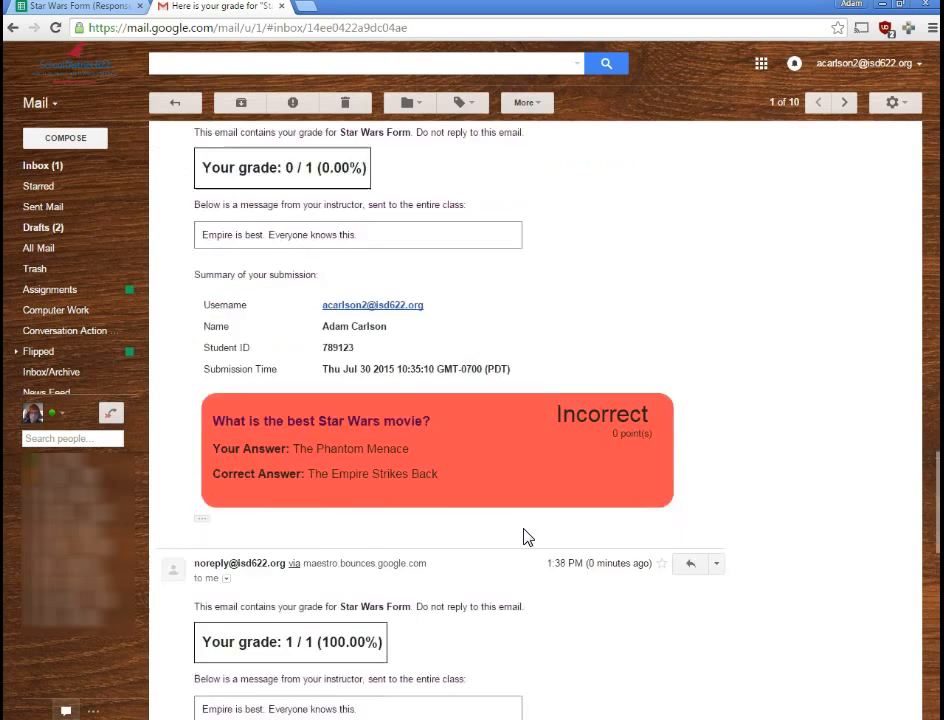
# Return to the Star Wars Form responses spreadsheet and review the emailed grade column and the per-question results in the Grades sheet
pyautogui.click(56, 34)
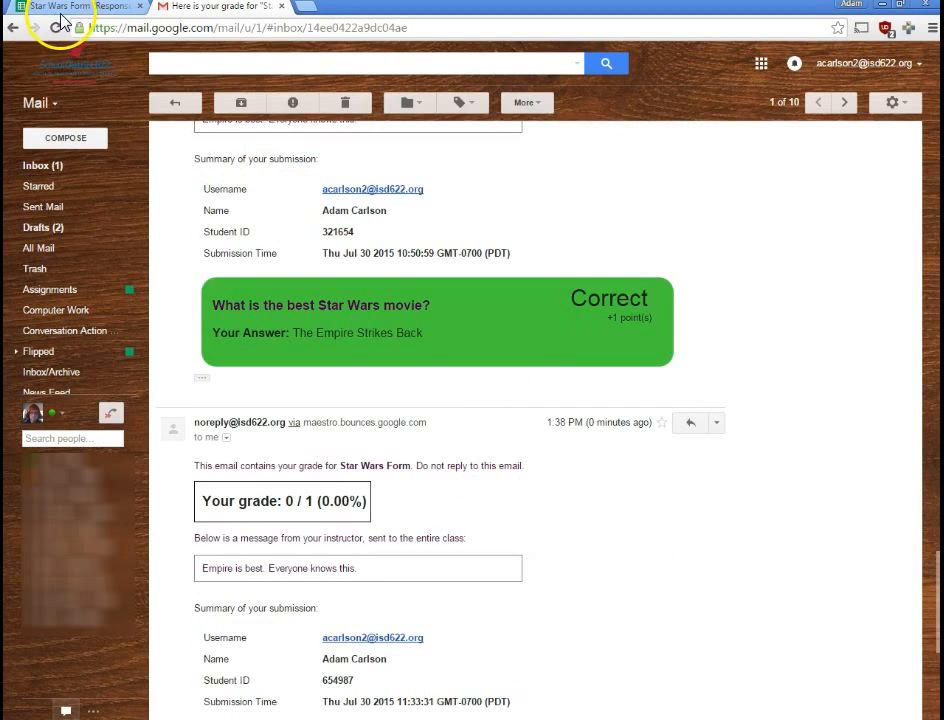
pyautogui.click(62, 8)
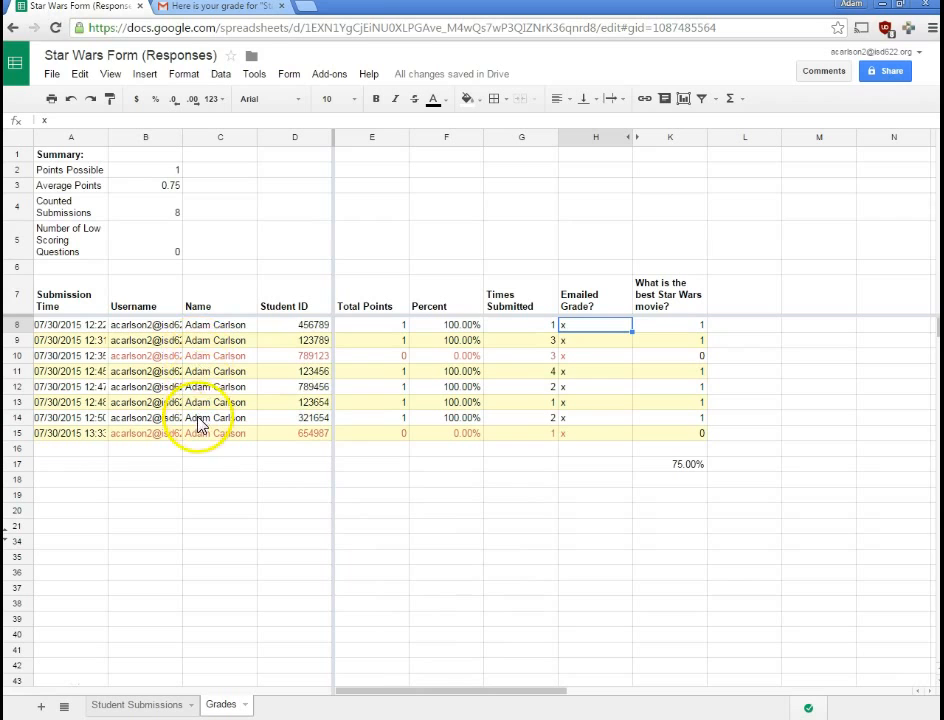
pyautogui.click(370, 690)
pyautogui.moveTo(541, 696); pyautogui.dragTo(617, 695)
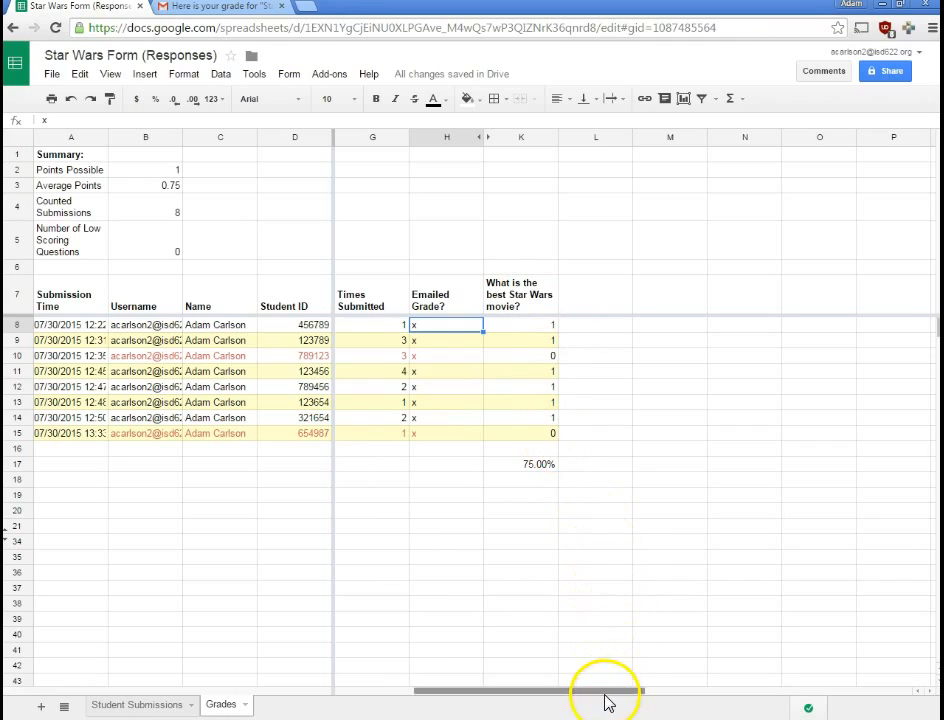
pyautogui.moveTo(605, 701); pyautogui.dragTo(484, 688)
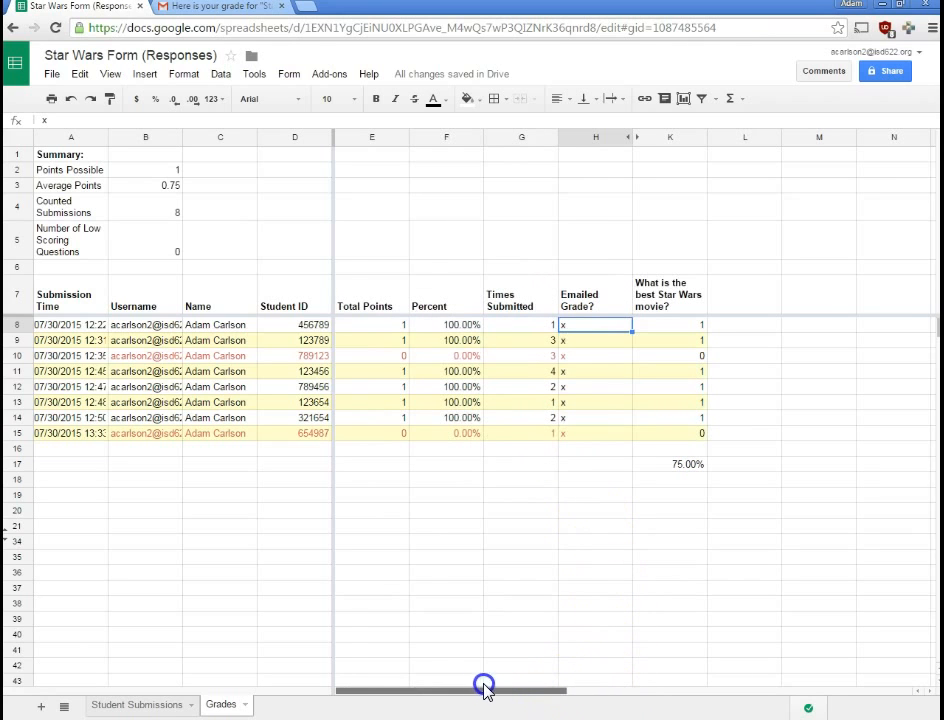
pyautogui.click(425, 573)
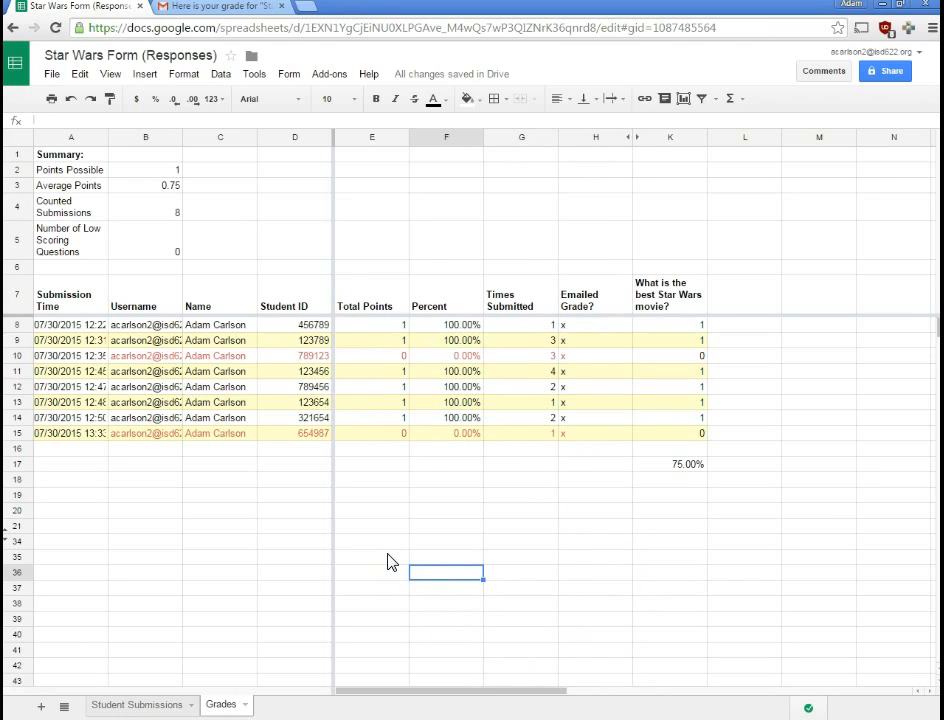